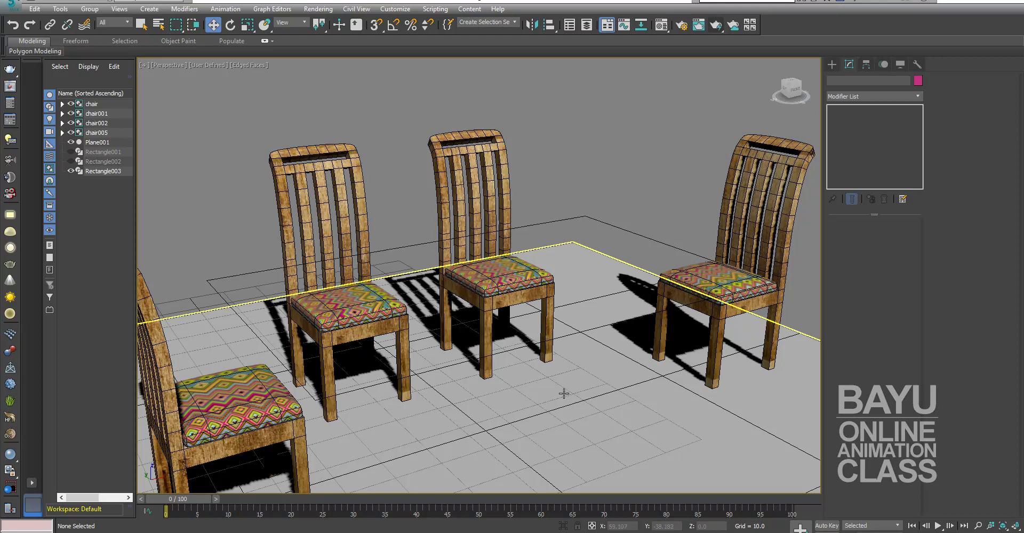
- Zoom in and orbit down to a low, frontal view of the four chairs
scroll(573, 394, "up", 2)
scroll(563, 402, "up", 2)
mouse_move(563, 401)
middle_mouse_down("alt")
mouse_move(499, 390)
mouse_move(587, 403)
middle_mouse_up("alt")
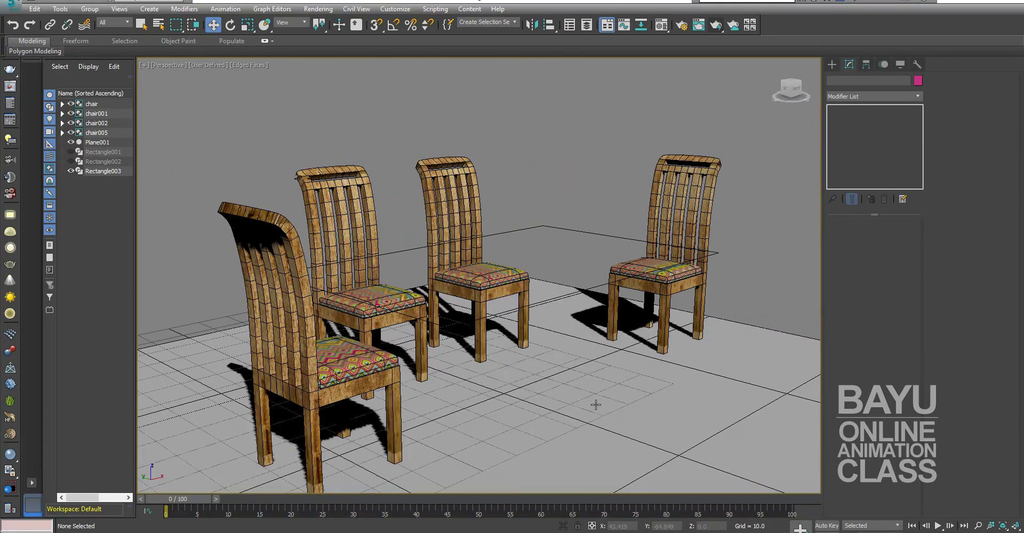
- Create a 5×5×5 box at the scene origin with Keyboard Entry
left_click(838, 60)
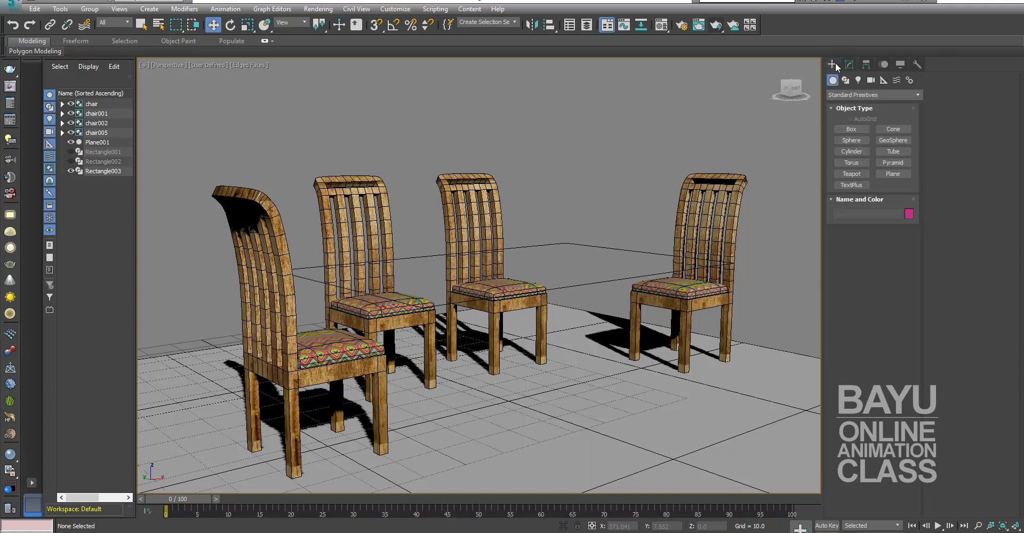
left_click(852, 129)
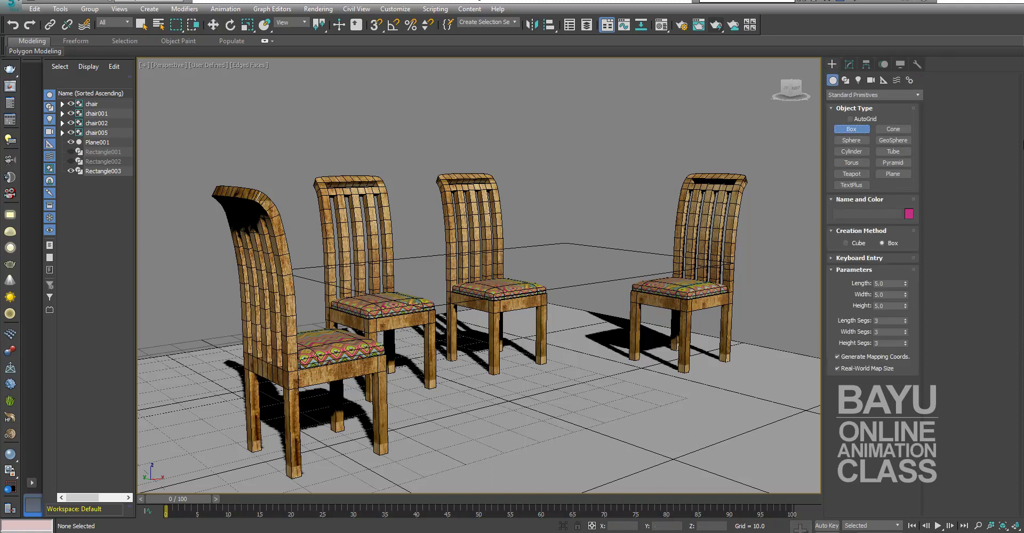
left_click(874, 258)
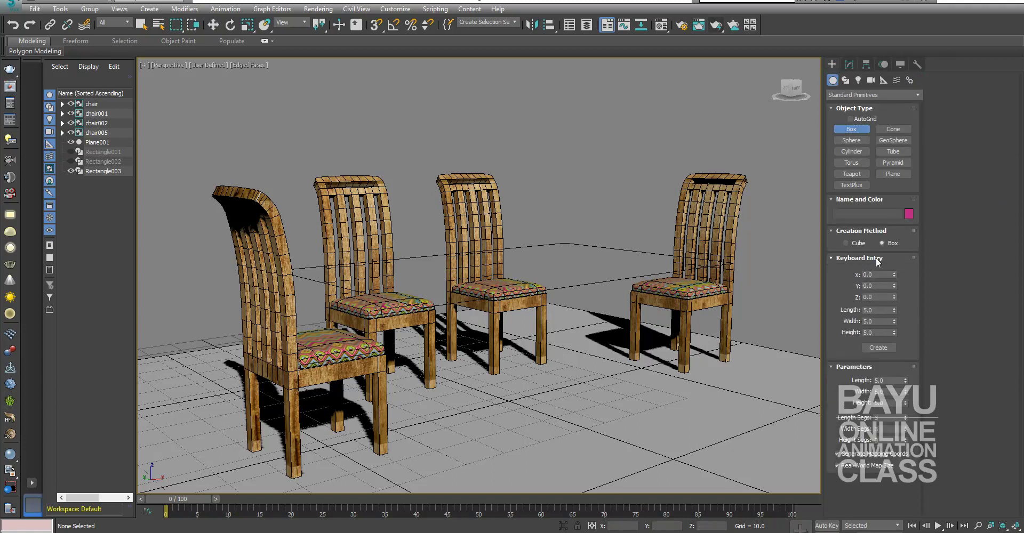
left_click(878, 347)
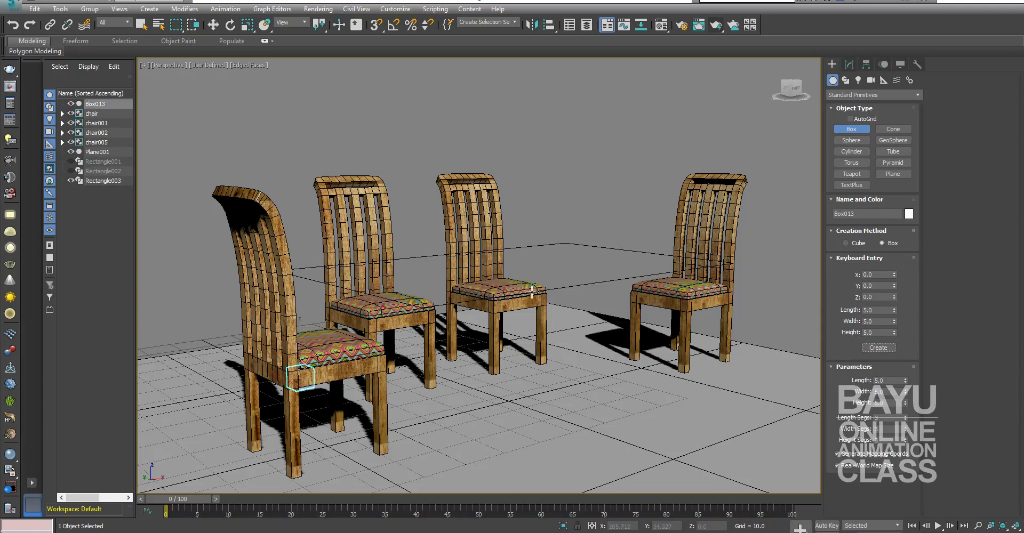
- Align the box centre-to-centre on X, Y and Z with the rectangle among the chairs
left_click(552, 25)
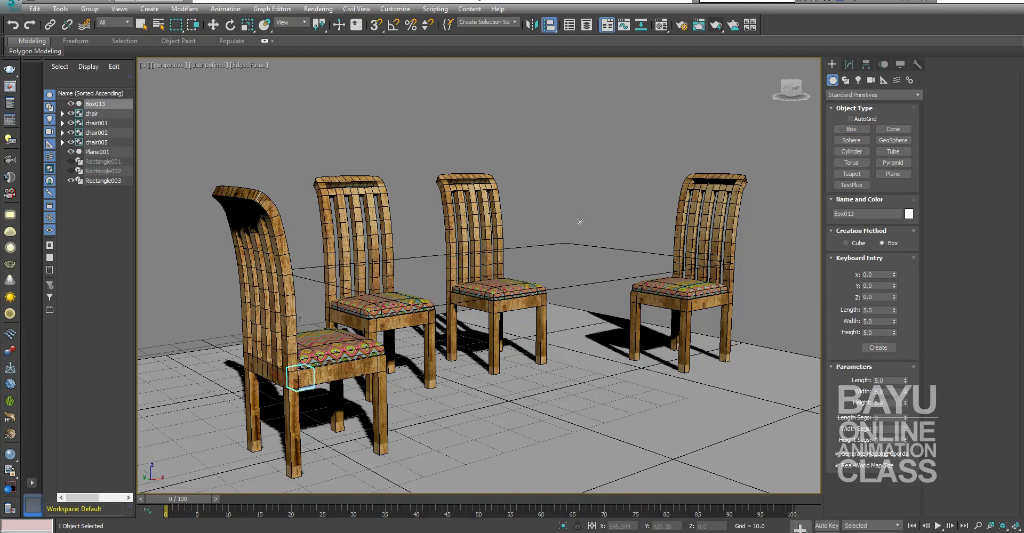
left_click(580, 245)
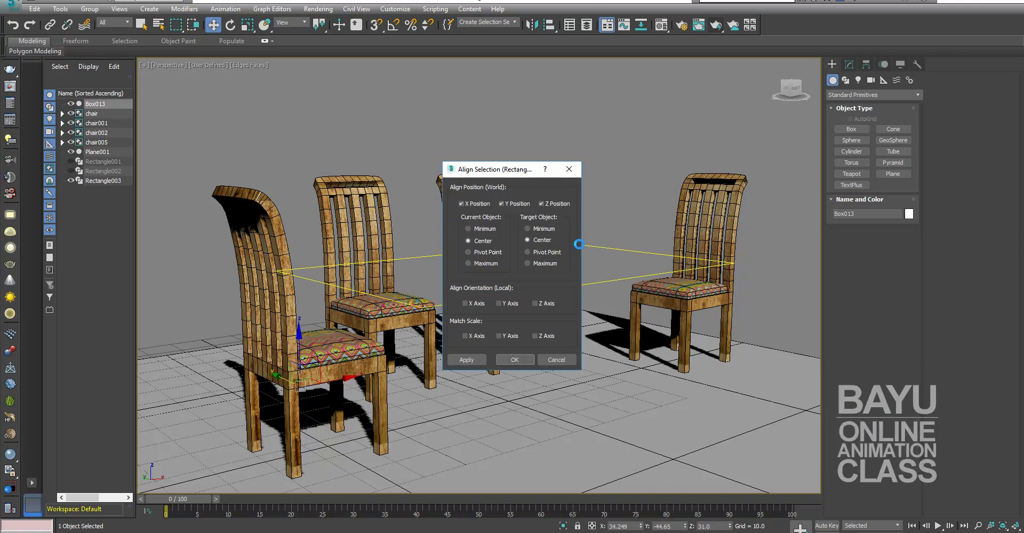
left_click(515, 360)
left_click(849, 64)
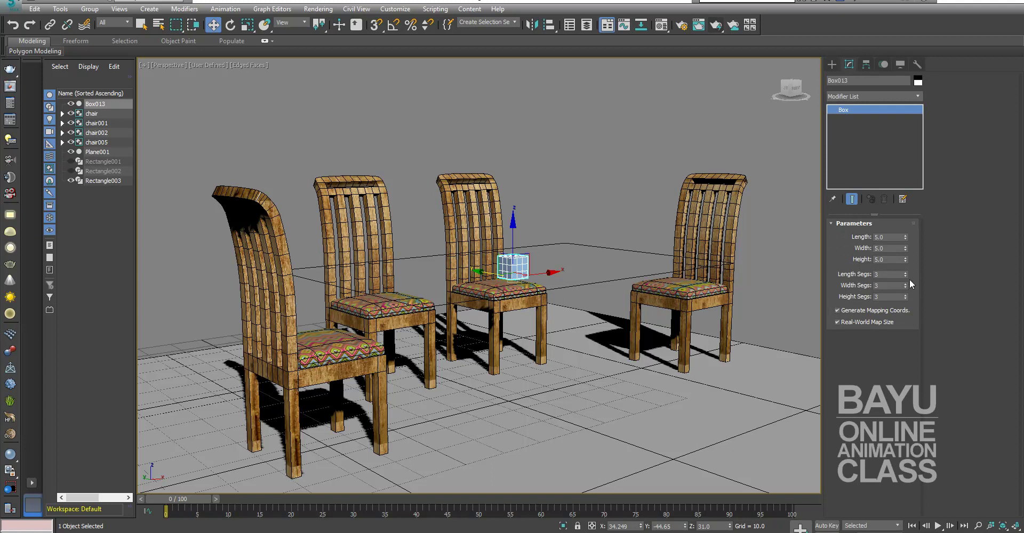
- Set the box's length and width segments to 1 and its height to 2.0
left_click_drag(906, 273, 905, 351)
left_click_drag(905, 286, 914, 376)
mouse_move(602, 340)
middle_mouse_down("alt")
mouse_move(613, 426)
mouse_move(605, 382)
middle_mouse_up("alt")
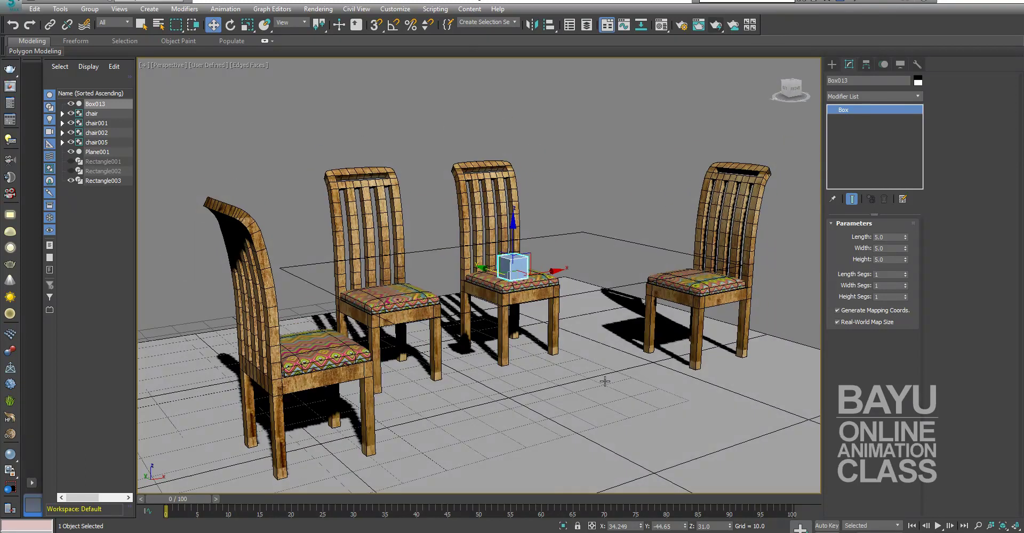
left_click(888, 260)
type("2")
key("Return")
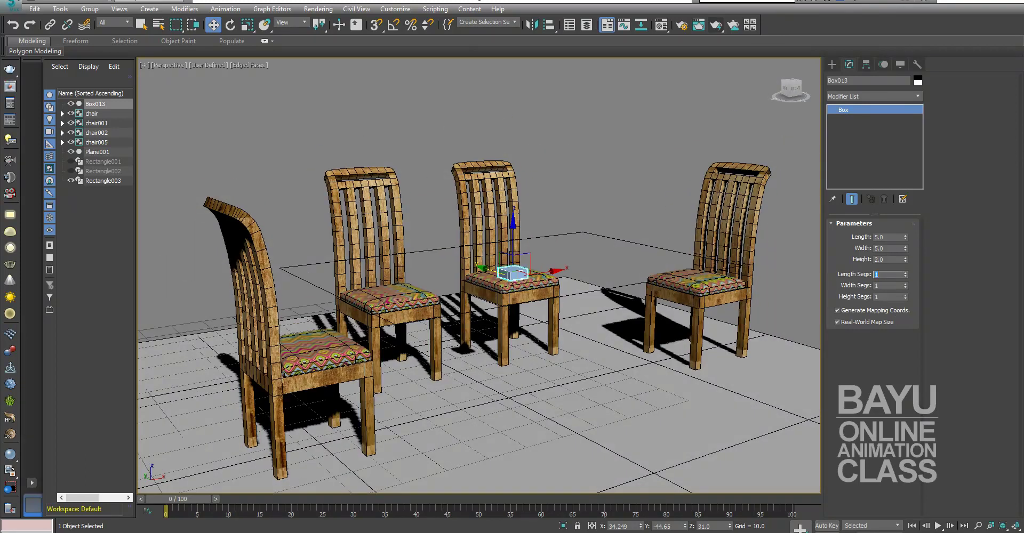
- Stretch the box to width 94.466 and length 58.85 as a tabletop
middle_click_drag(551, 311, 528, 344, "alt")
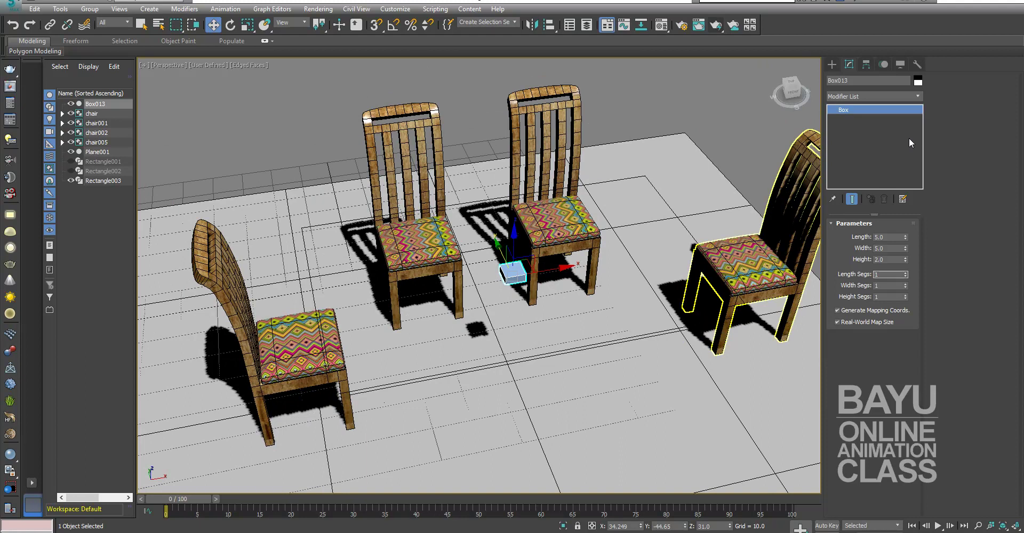
mouse_move(672, 277)
middle_mouse_down("alt")
mouse_move(652, 297)
mouse_move(659, 294)
middle_mouse_up("alt")
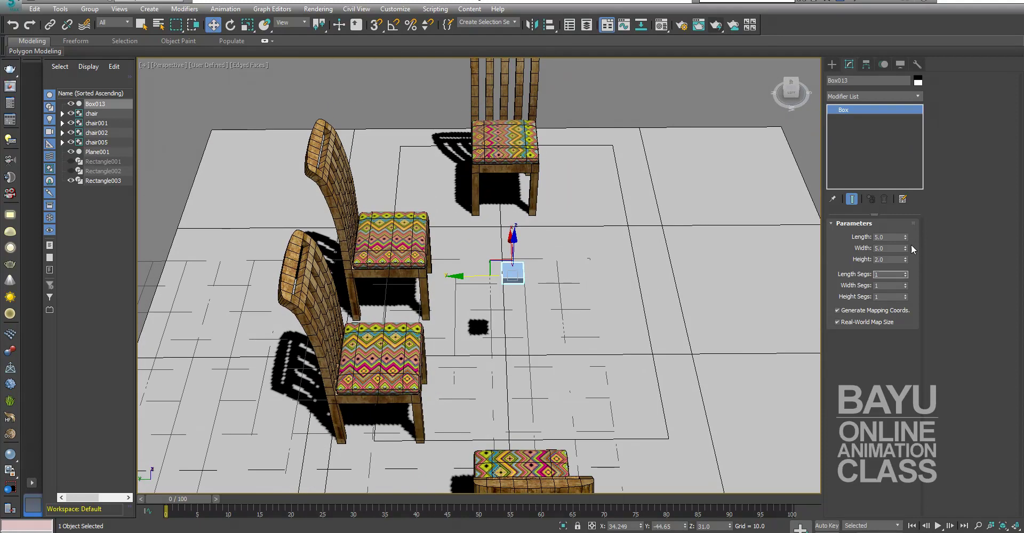
mouse_move(905, 248)
left_mouse_down()
mouse_move(902, 222)
mouse_move(809, 210)
left_mouse_up()
middle_click_drag(672, 277, 757, 299, "alt")
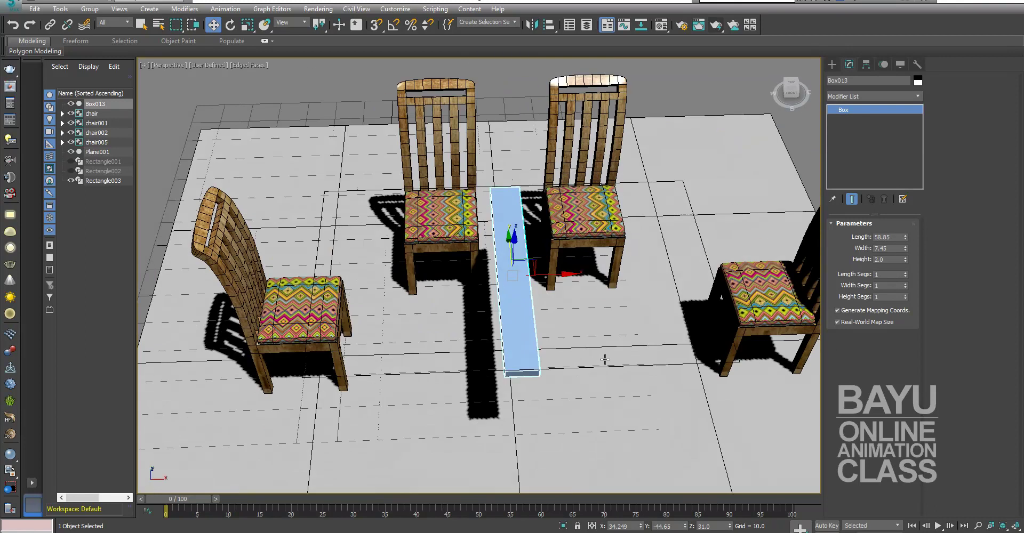
mouse_move(905, 248)
left_mouse_down()
mouse_move(939, 434)
mouse_move(984, 175)
left_mouse_up()
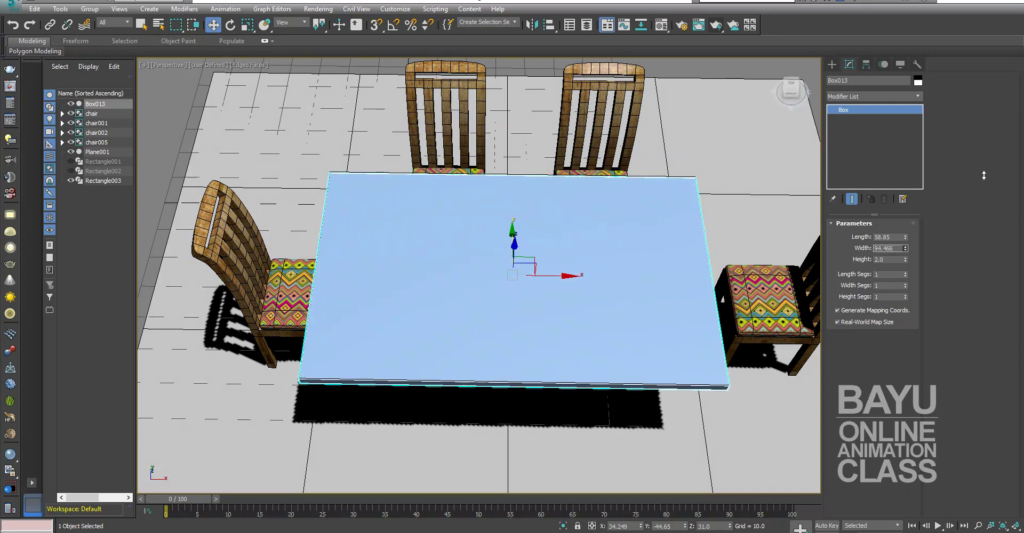
mouse_move(468, 352)
middle_mouse_down("alt")
mouse_move(489, 296)
mouse_move(480, 309)
mouse_move(516, 341)
middle_mouse_up("alt")
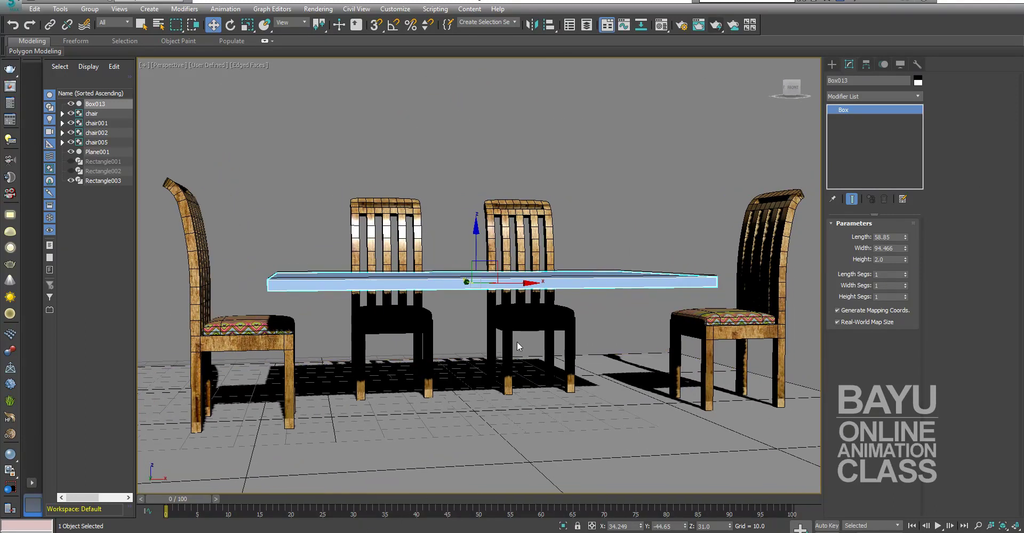
left_click(890, 260)
- Set the tabletop height to 1.0
type("1")
key("Tab")
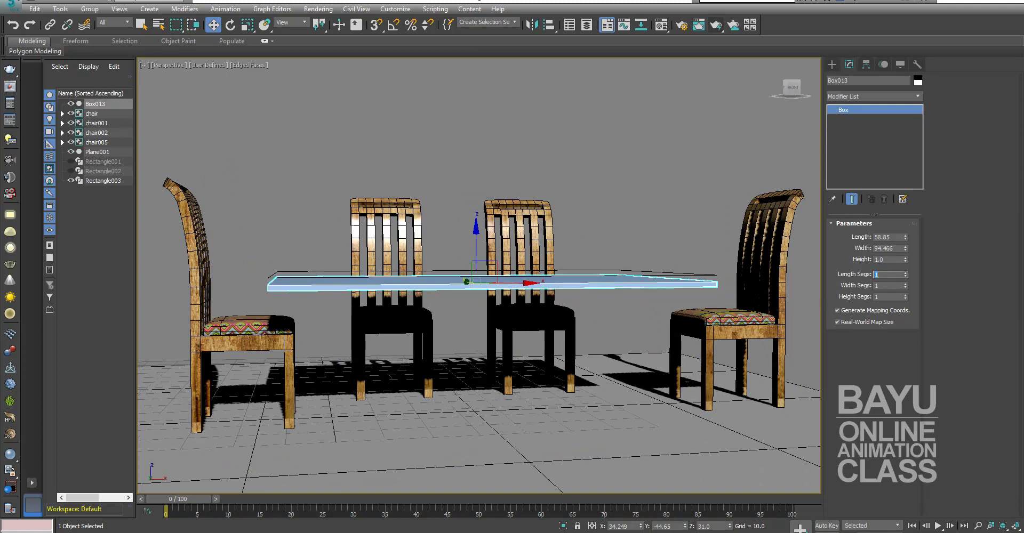
middle_click_drag(613, 320, 645, 349, "alt")
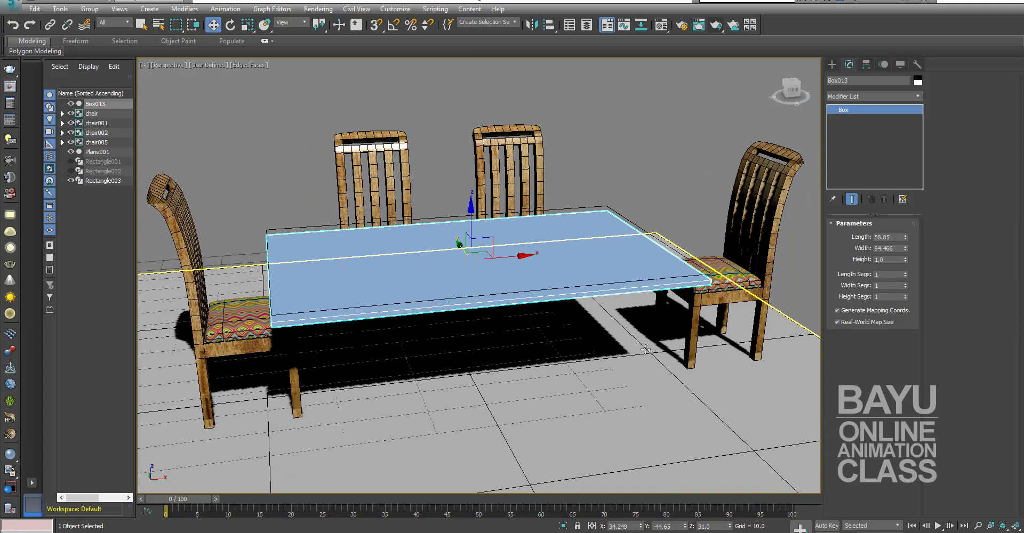
middle_click_drag(496, 363, 501, 384, "alt")
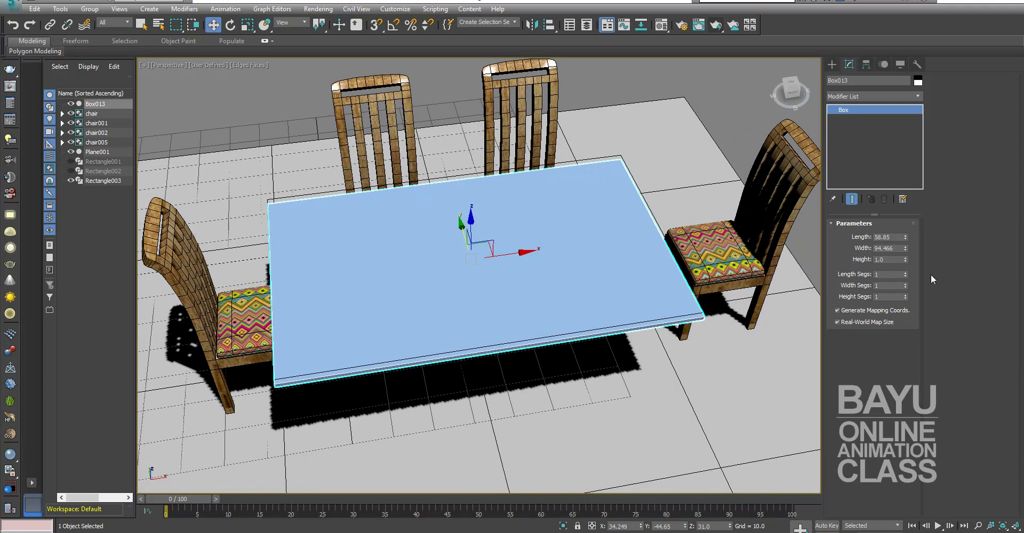
- Divide the tabletop into 5 length segments and 6 width segments
left_click(904, 272)
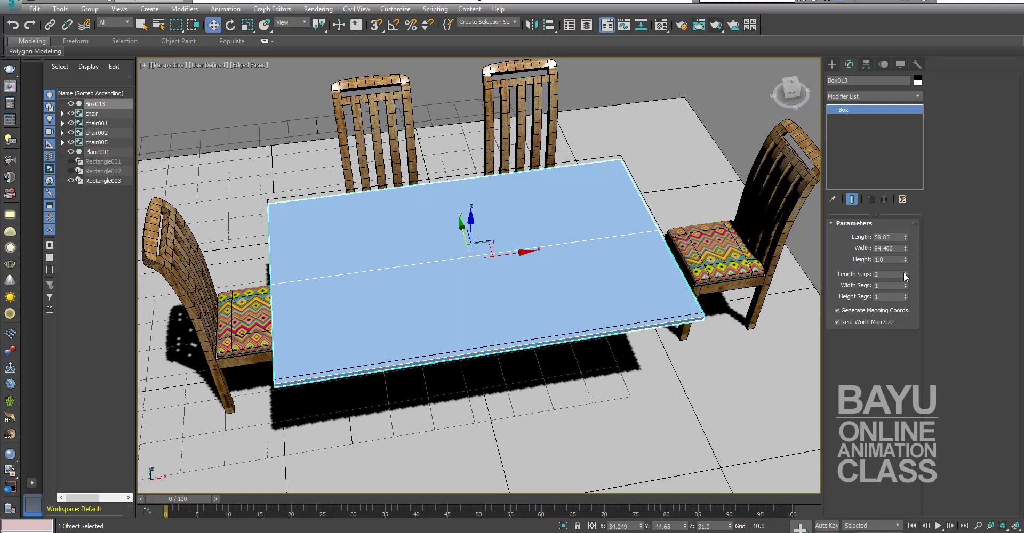
left_click(904, 272)
middle_click_drag(722, 332, 737, 337, "alt")
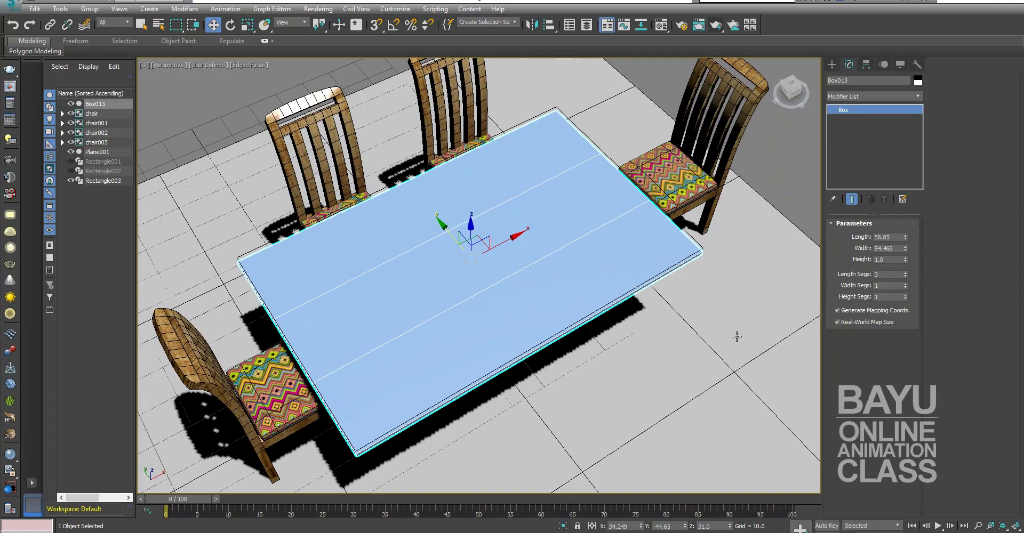
left_click(905, 283)
left_click(905, 283)
mouse_move(645, 337)
middle_mouse_down("alt")
mouse_move(656, 343)
mouse_move(526, 344)
middle_mouse_up("alt")
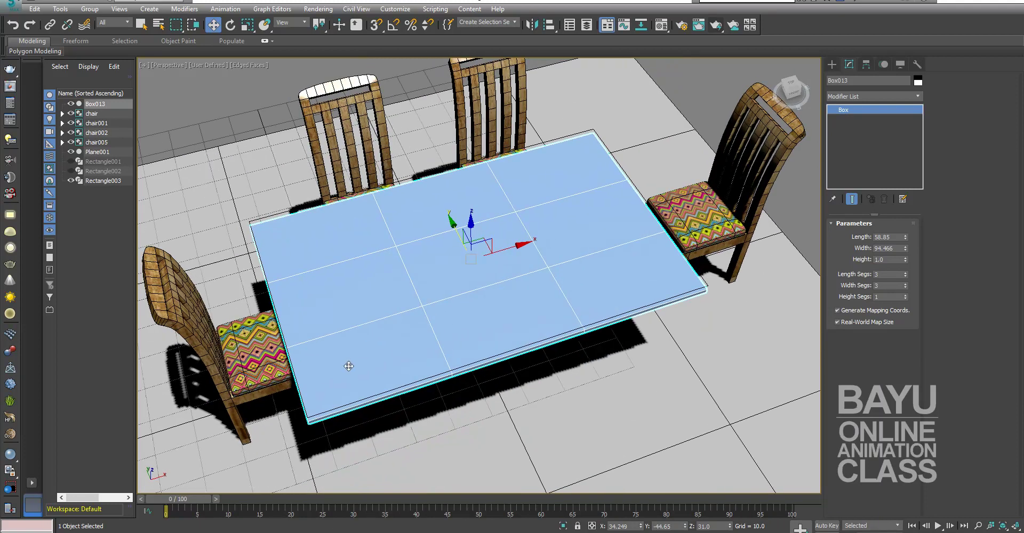
left_click(906, 283)
left_click(905, 284)
left_click(905, 283)
left_click(904, 275)
left_click(904, 275)
left_click(906, 273)
left_click(906, 273)
left_click(906, 273)
left_click(905, 273)
mouse_move(512, 374)
middle_mouse_down("alt")
mouse_move(577, 370)
mouse_move(489, 403)
mouse_move(615, 377)
middle_mouse_up("alt")
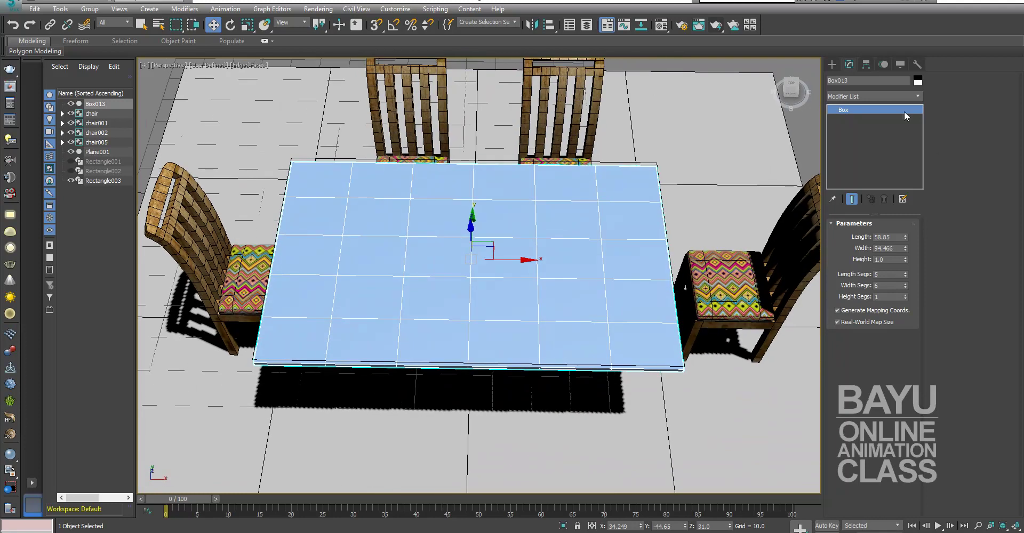
- Add an Edit Poly modifier to the tabletop box
left_click(918, 97)
type("edit p")
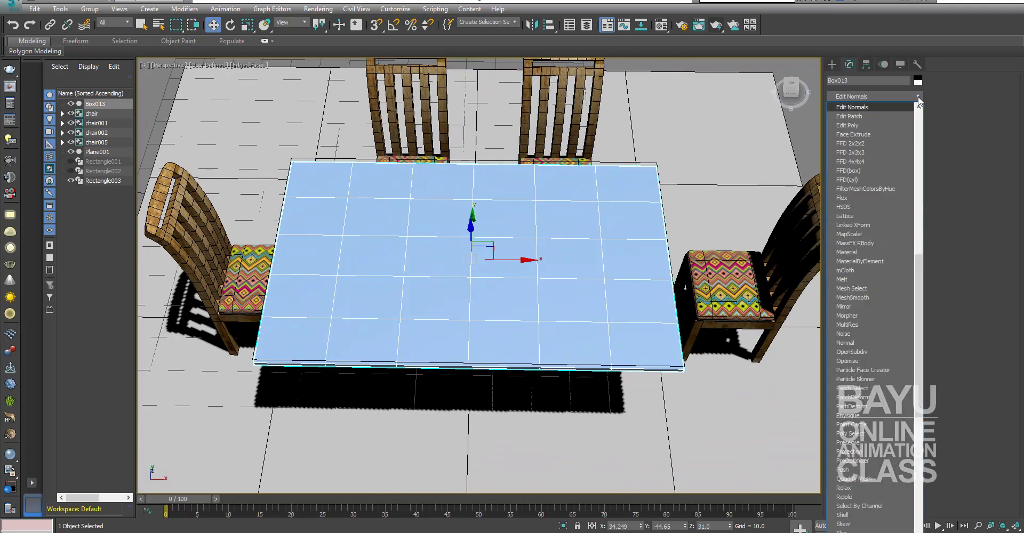
type("oly")
key("Return")
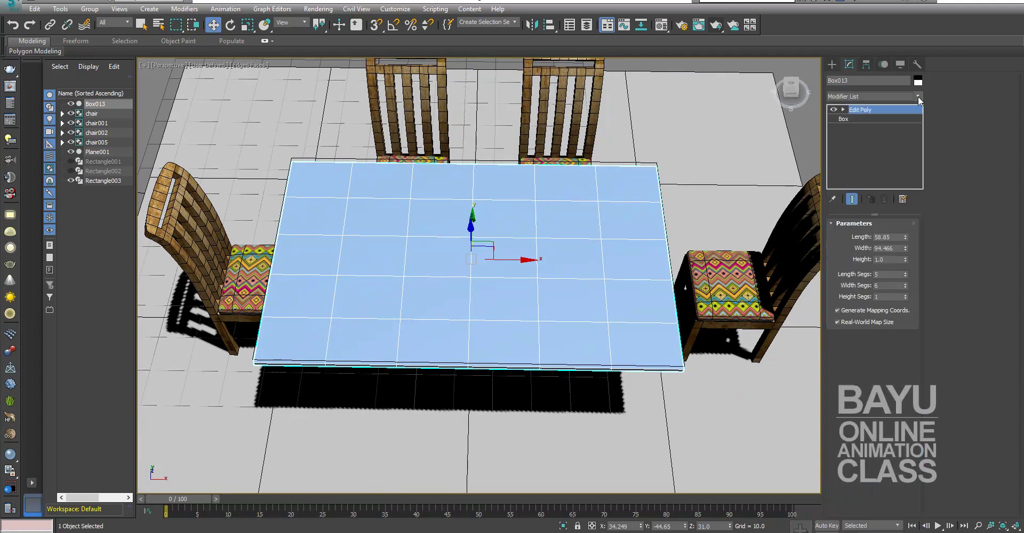
mouse_move(461, 383)
middle_mouse_down("alt")
mouse_move(521, 399)
mouse_move(498, 376)
mouse_move(617, 368)
middle_mouse_up("alt")
- Select the crosswise edge loops near both ends and scale them outward
left_click(857, 308)
middle_click_drag(475, 263, 412, 355, "alt")
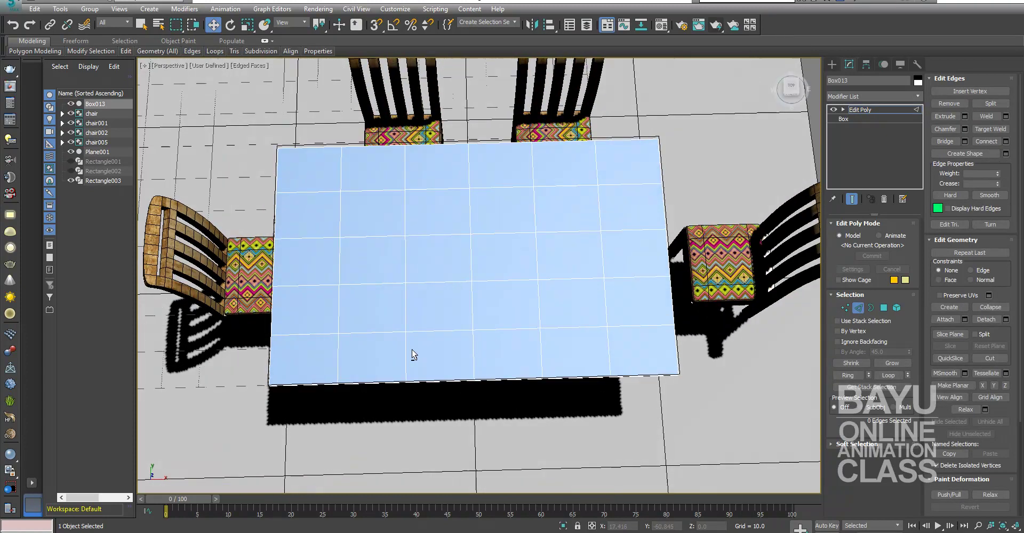
double_click(340, 314)
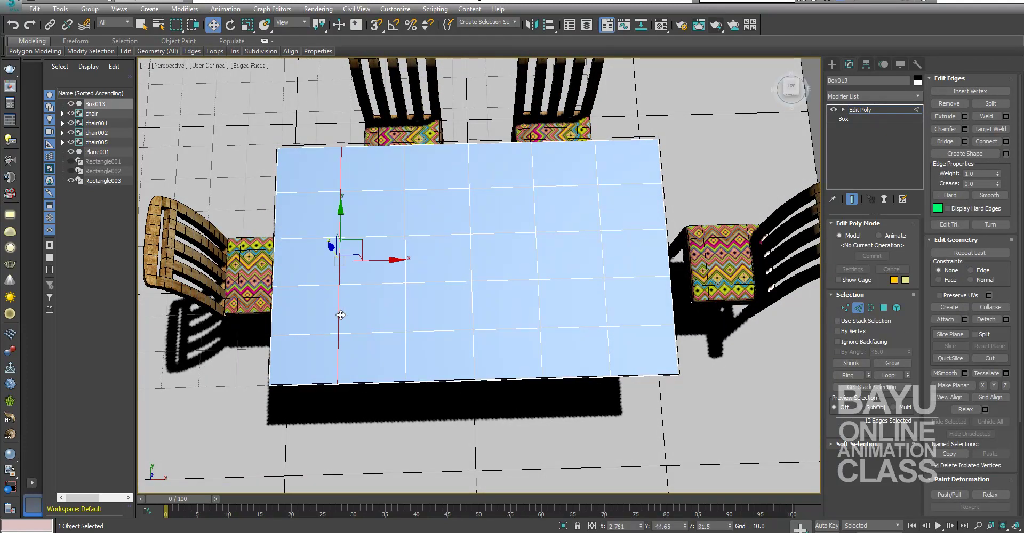
double_click(606, 294, "ctrl")
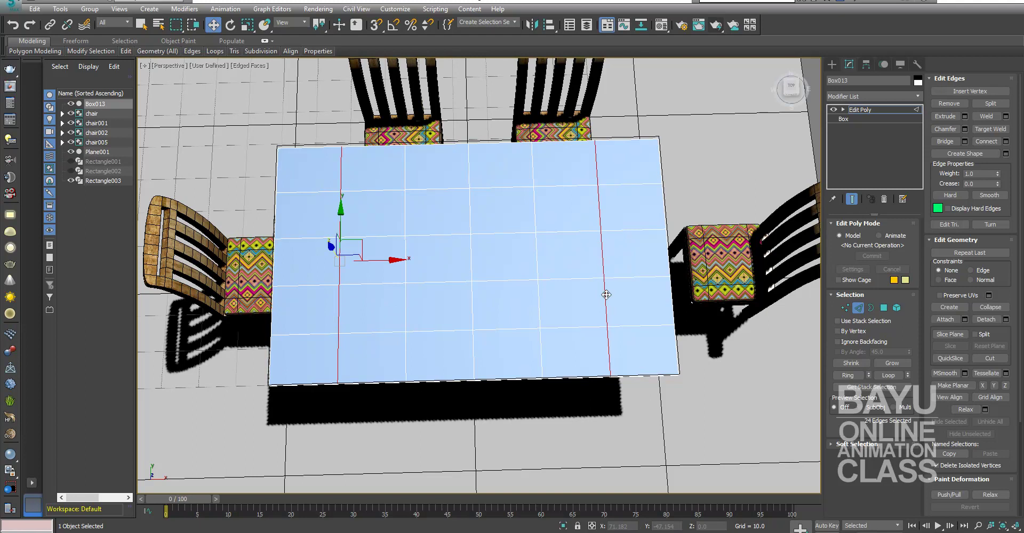
key("r")
left_click_drag(406, 258, 404, 259)
- Shift two more crosswise edge loops, then select one lengthwise edge loop
double_click(405, 227)
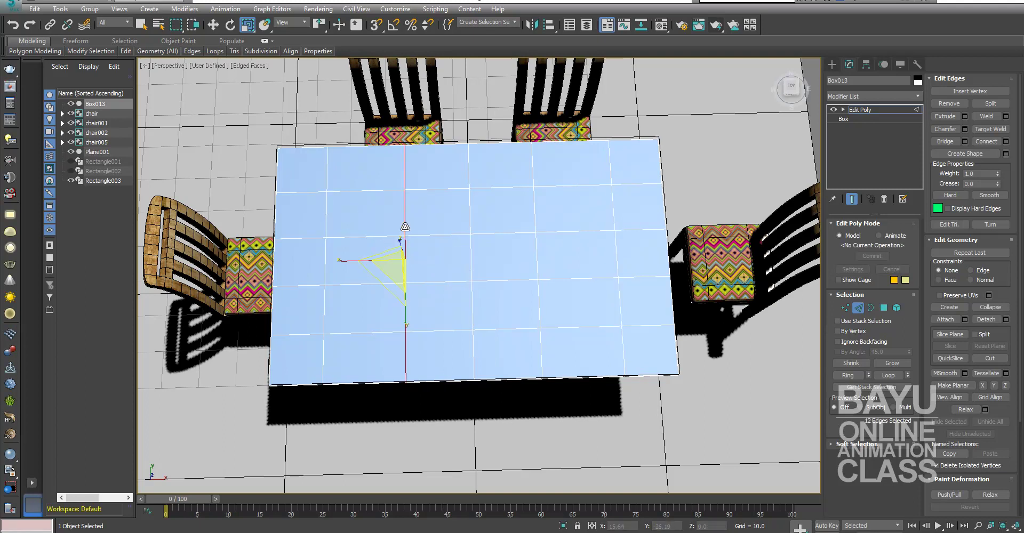
double_click(536, 210, "ctrl")
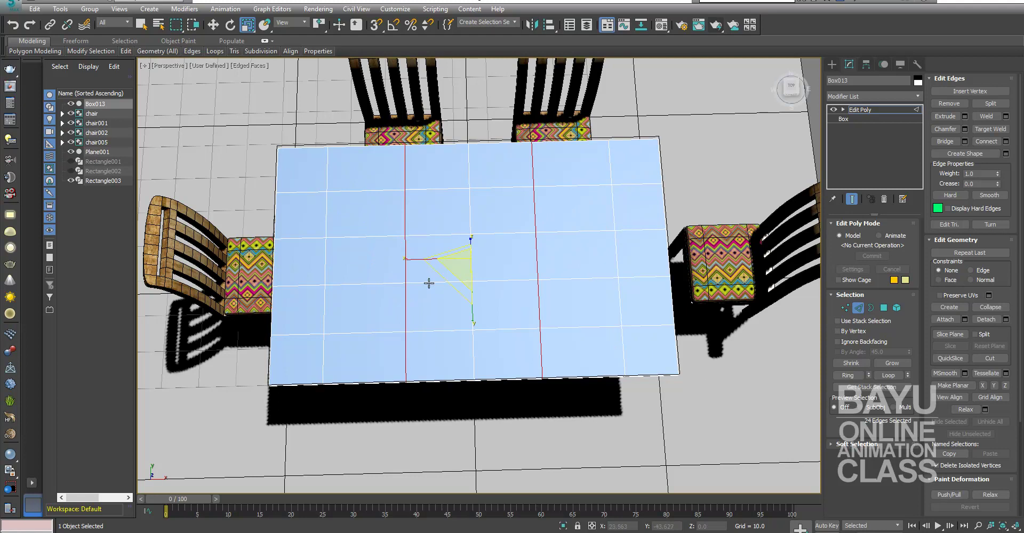
left_click_drag(406, 259, 374, 257)
double_click(381, 238)
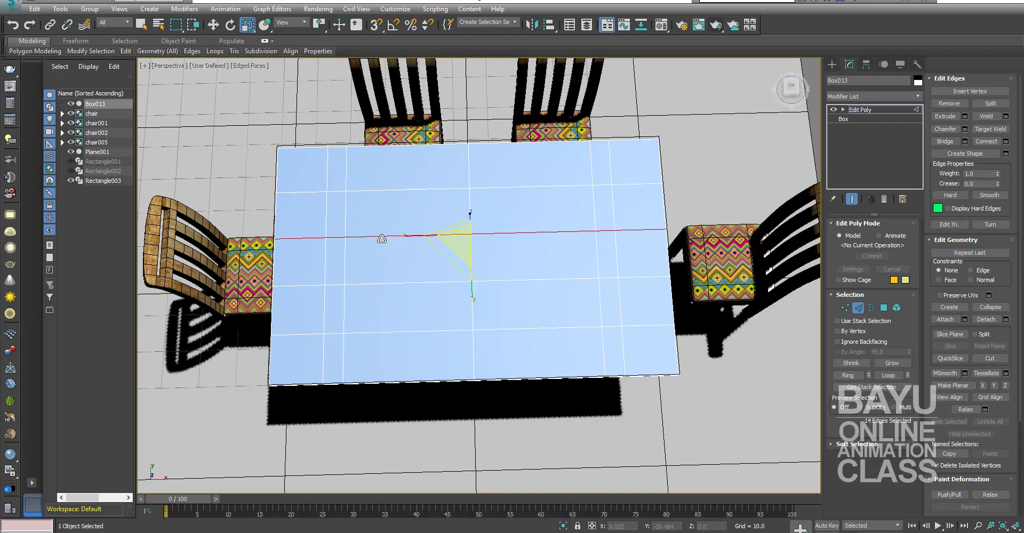
- Add the second lengthwise loop and move both loops out toward the long sides
left_click(378, 282, "ctrl")
mouse_move(394, 291)
middle_mouse_down("alt")
mouse_move(434, 334)
mouse_move(477, 312)
middle_mouse_up("alt")
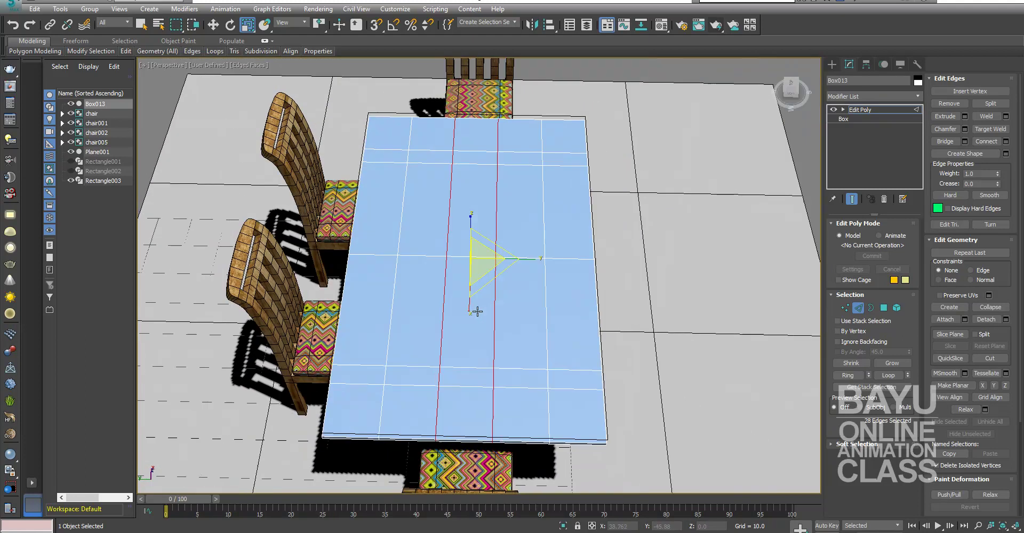
left_click_drag(530, 258, 577, 272)
mouse_move(715, 413)
middle_mouse_down("alt")
mouse_move(597, 347)
mouse_move(607, 341)
mouse_move(526, 350)
mouse_move(465, 370)
mouse_move(458, 383)
mouse_move(507, 357)
mouse_move(583, 347)
mouse_move(576, 342)
mouse_move(612, 424)
middle_mouse_up("alt")
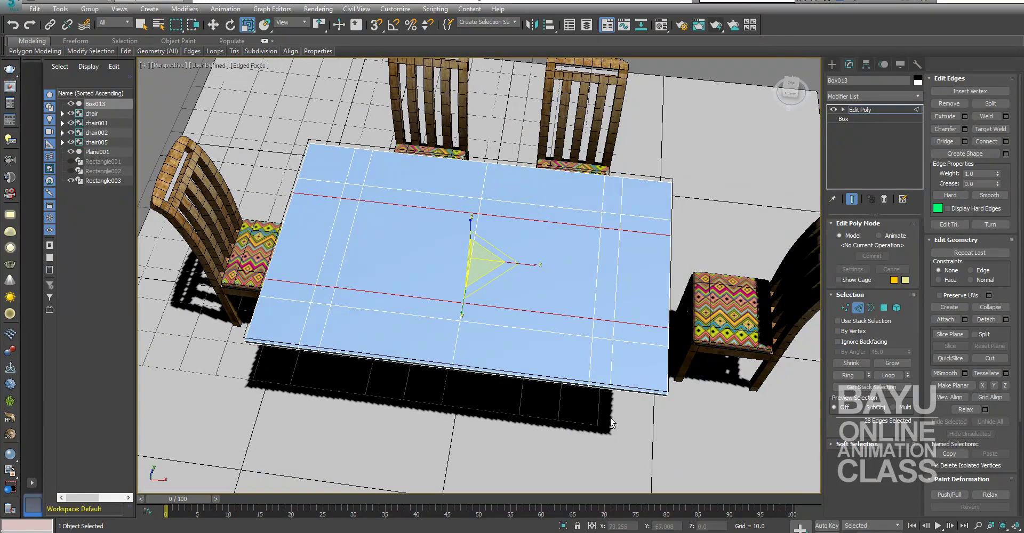
middle_click_drag(435, 342, 415, 348)
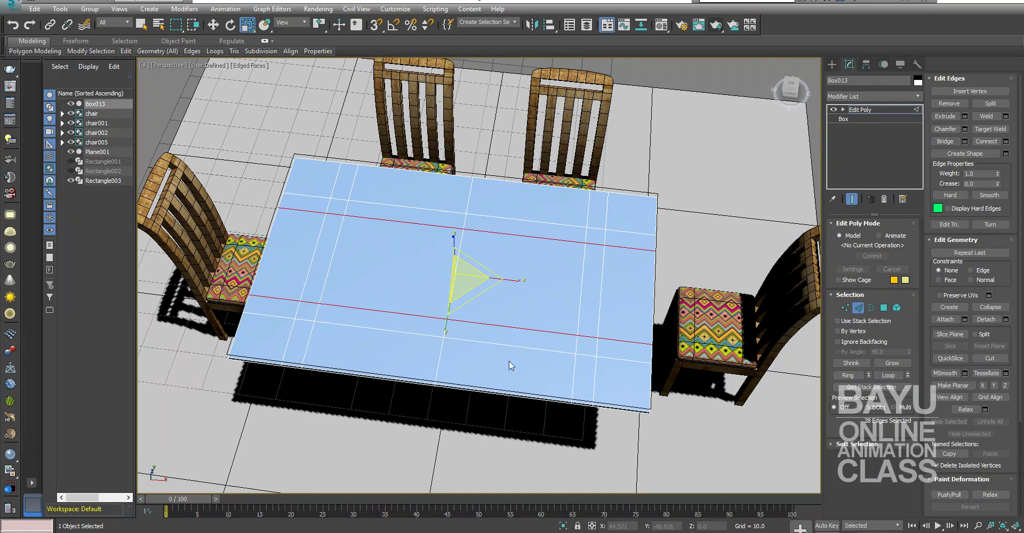
mouse_move(476, 385)
middle_mouse_down("alt")
mouse_move(472, 424)
mouse_move(486, 398)
middle_mouse_up("alt")
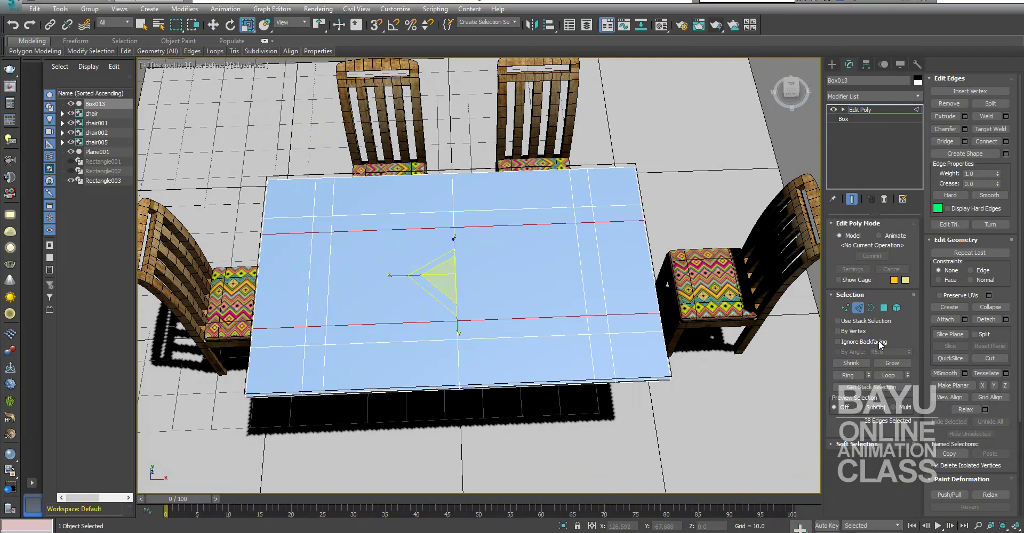
- Switch to Polygon level and hide the Plane001 floor to see under the table
left_click(883, 308)
mouse_move(540, 432)
middle_mouse_down("alt")
mouse_move(504, 348)
mouse_move(503, 357)
middle_mouse_up("alt")
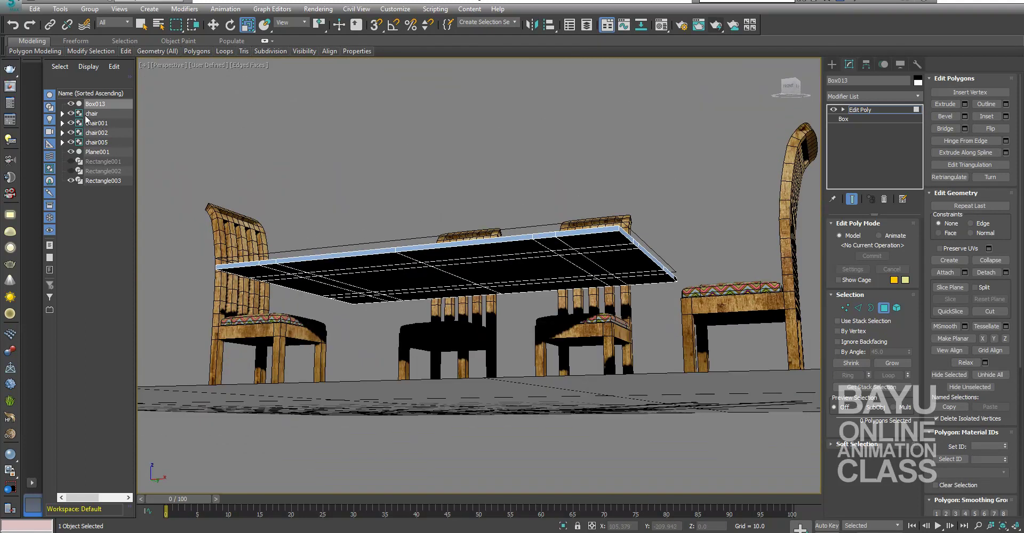
left_click(70, 152)
mouse_move(325, 289)
middle_mouse_down("alt")
mouse_move(330, 281)
mouse_move(303, 283)
middle_mouse_up("alt")
scroll(308, 308, "up", 5)
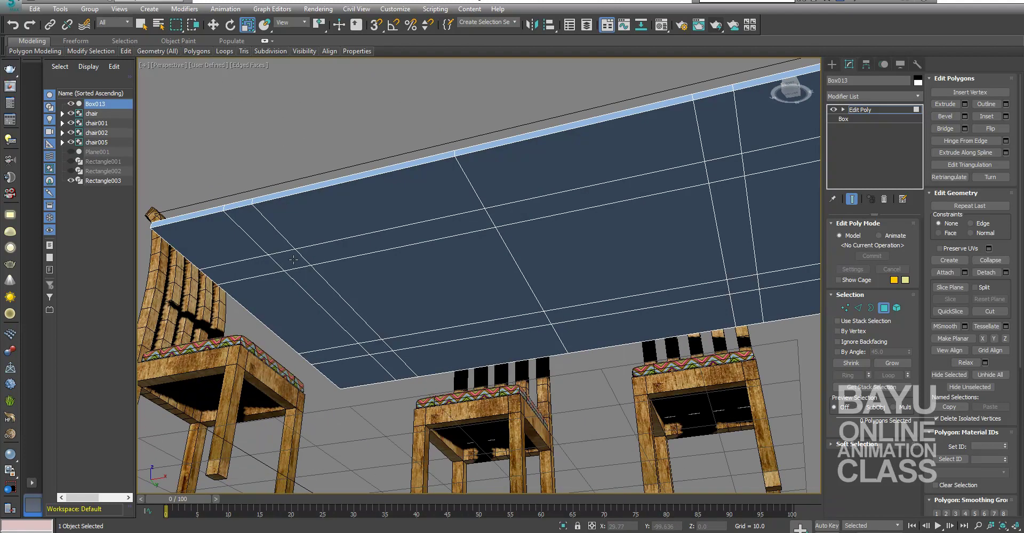
- Select a rectangular ring of underside polygons and open Extrude settings
left_click(294, 260)
left_click(419, 237, "shift")
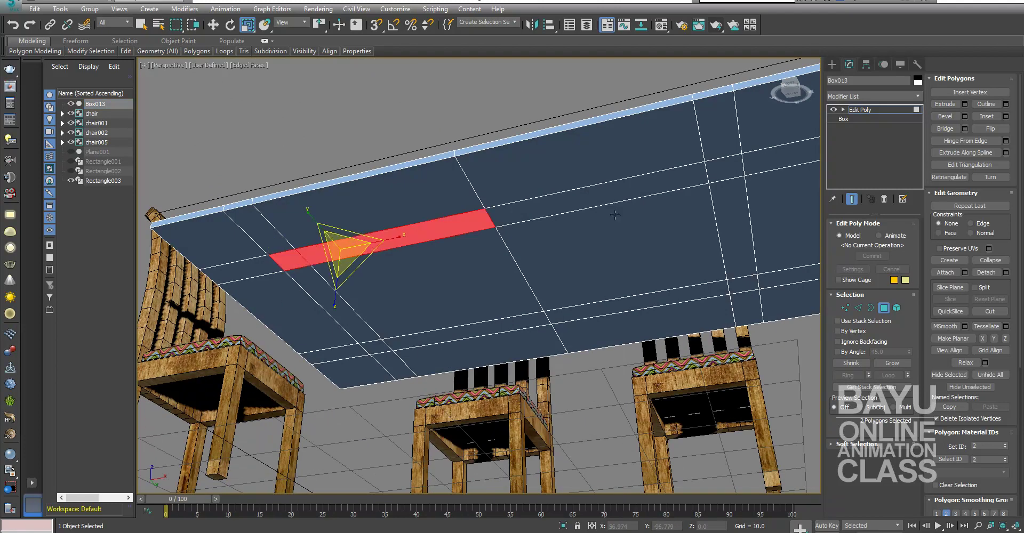
left_click(628, 190, "shift")
left_click(752, 261, "shift")
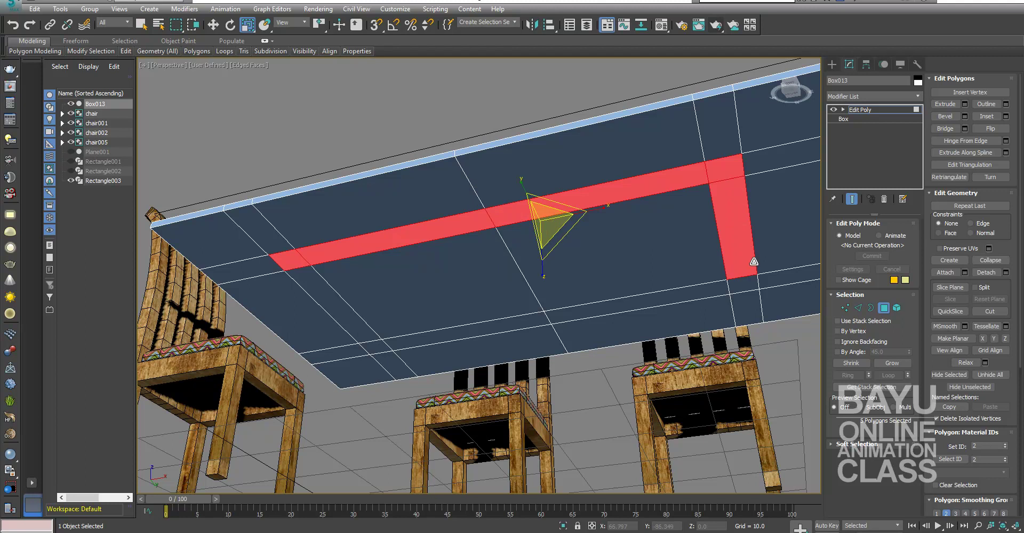
left_click(709, 291, "shift")
left_click(512, 324, "shift")
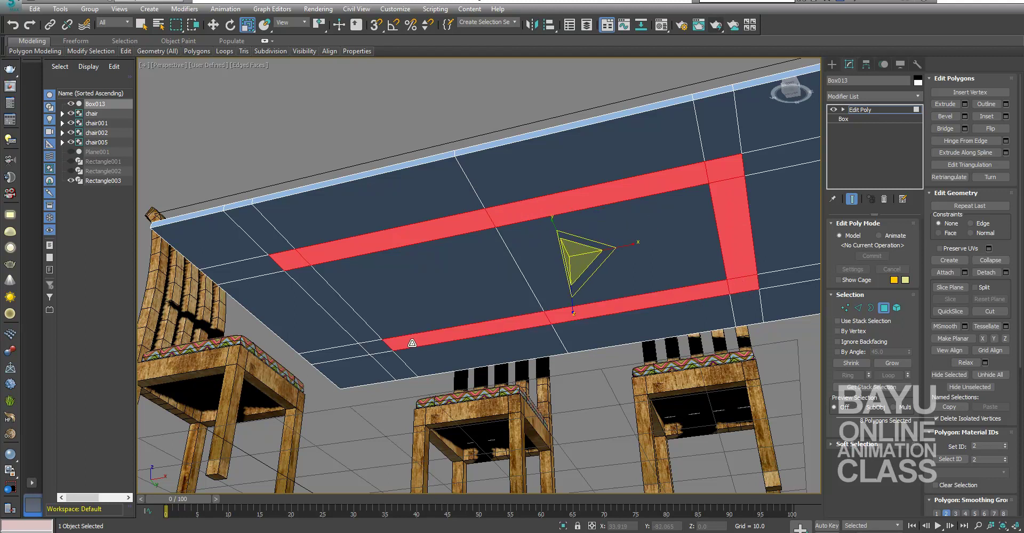
left_click(328, 304, "shift")
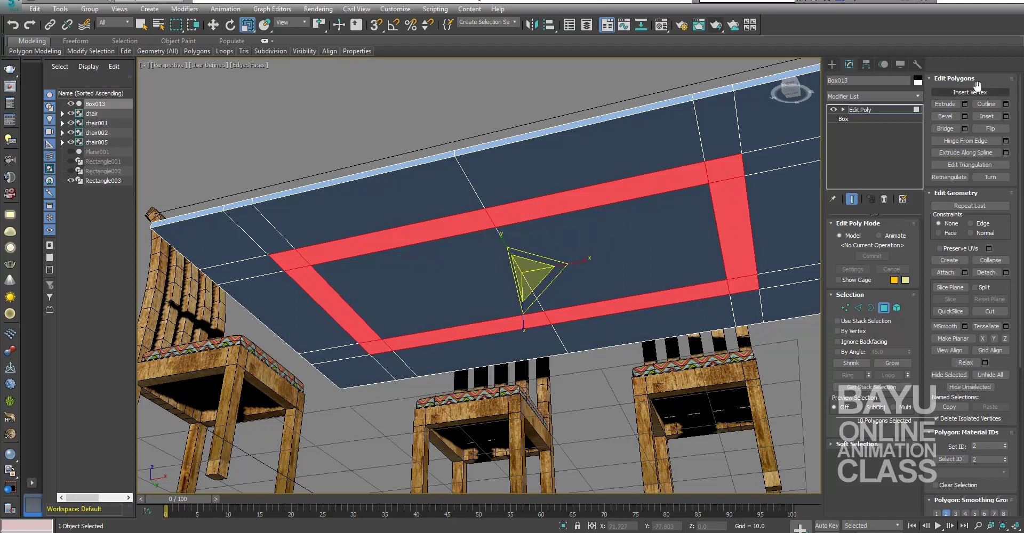
left_click(965, 104)
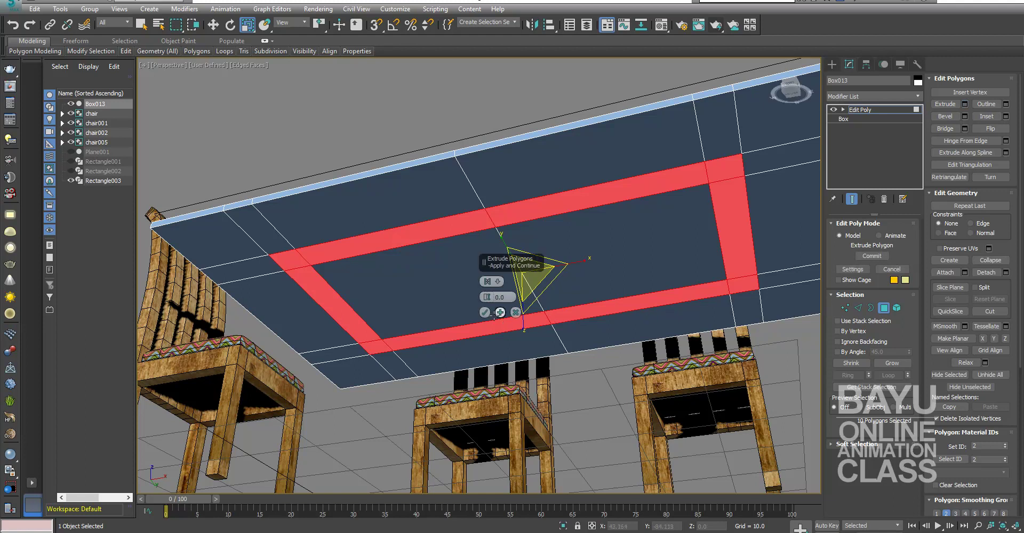
- Extrude the underside ring and move it down along Z into an apron frame
left_click(485, 312)
key("w")
middle_click_drag(485, 313, 497, 256, "alt")
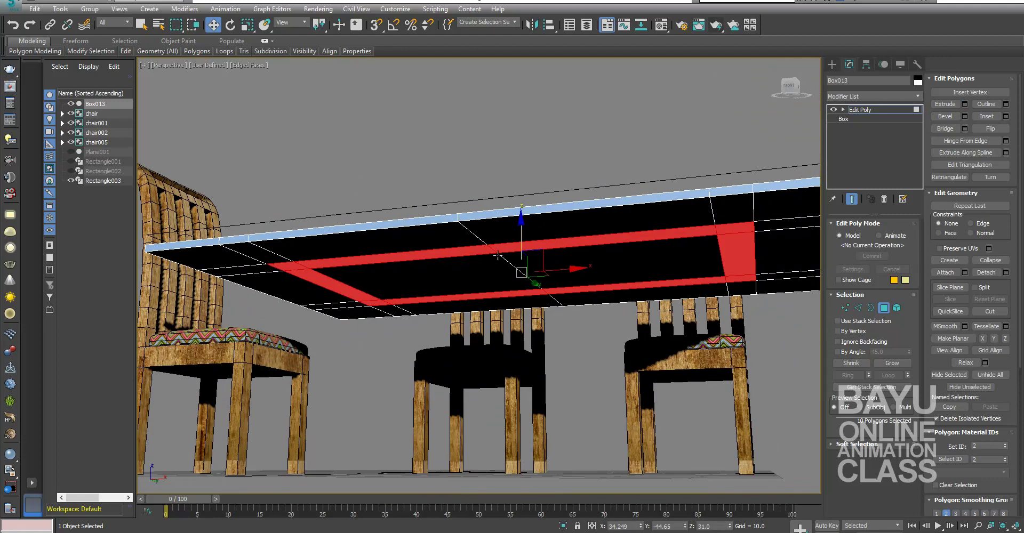
left_click_drag(519, 230, 524, 254)
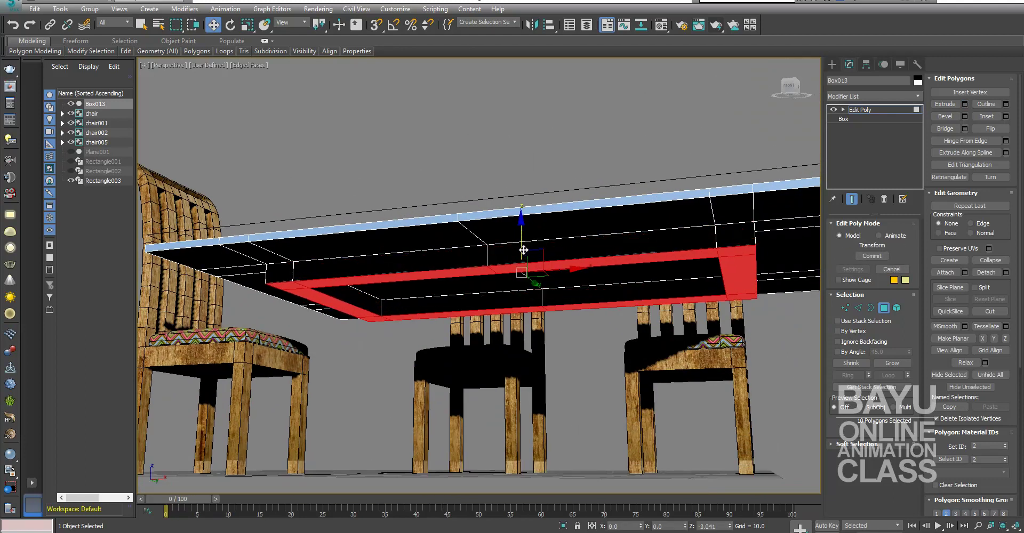
middle_click_drag(550, 320, 644, 283, "alt")
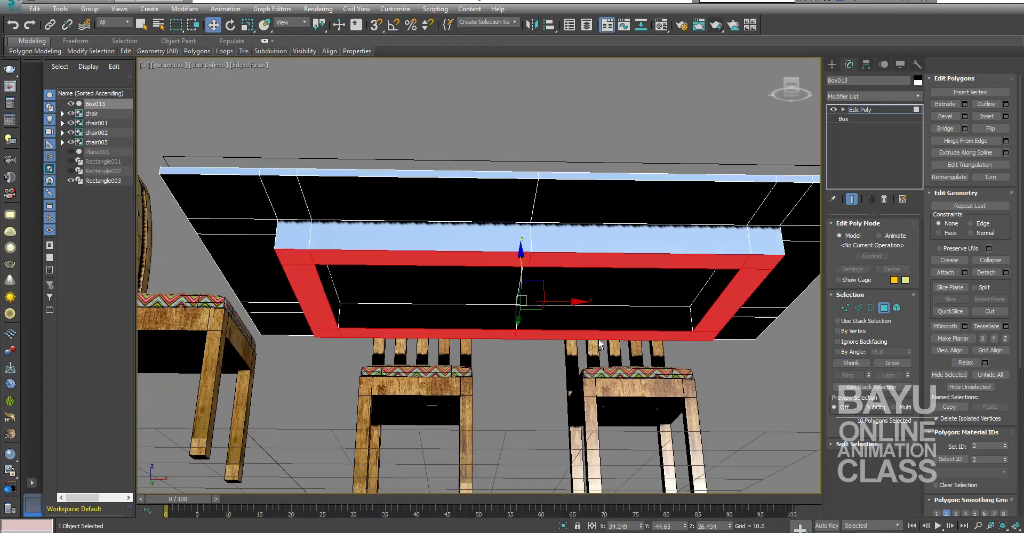
left_click(749, 208)
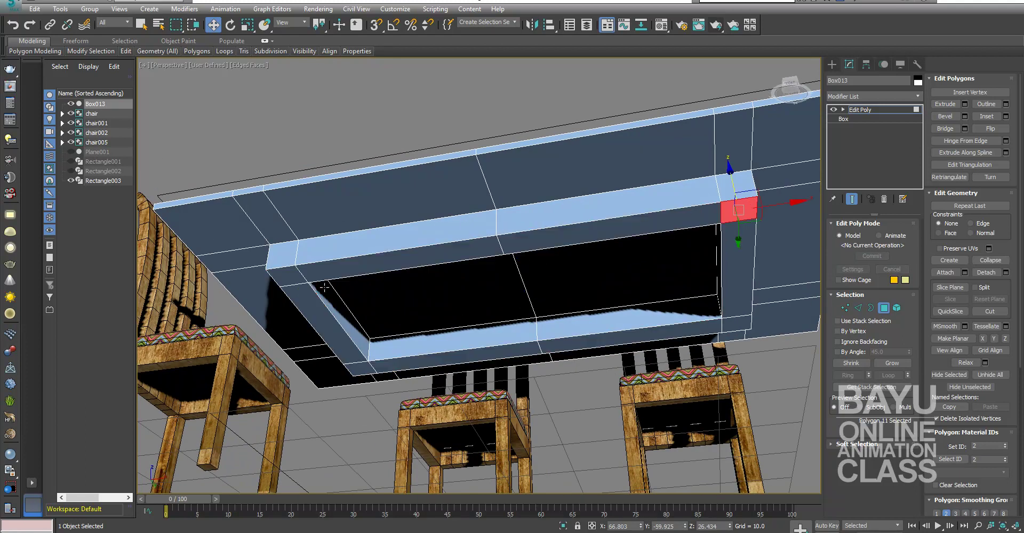
- Select all four corner polygons of the apron and frame the table in the Front view
left_click(287, 276, "ctrl")
left_click(360, 368, "ctrl")
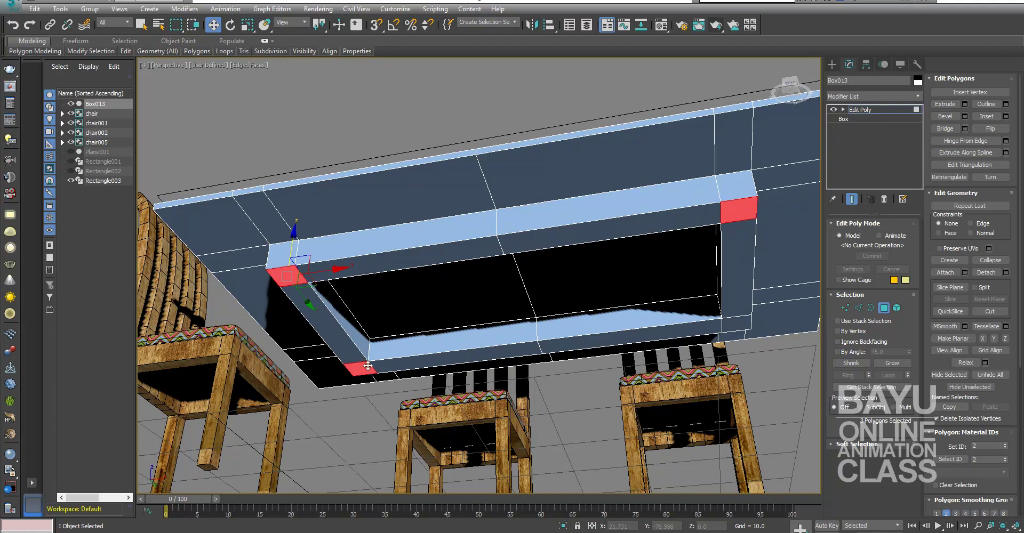
left_click(739, 319, "ctrl")
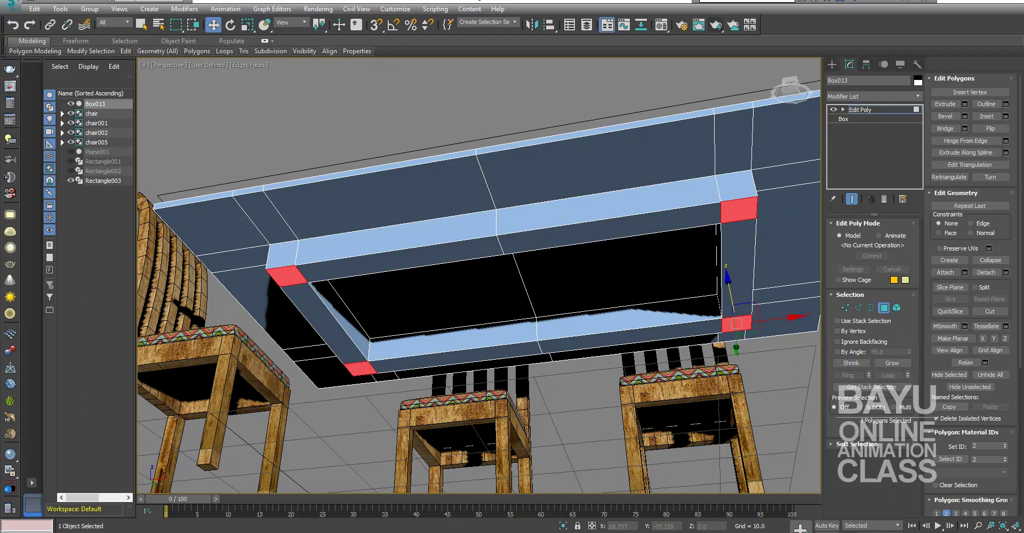
key("alt+w")
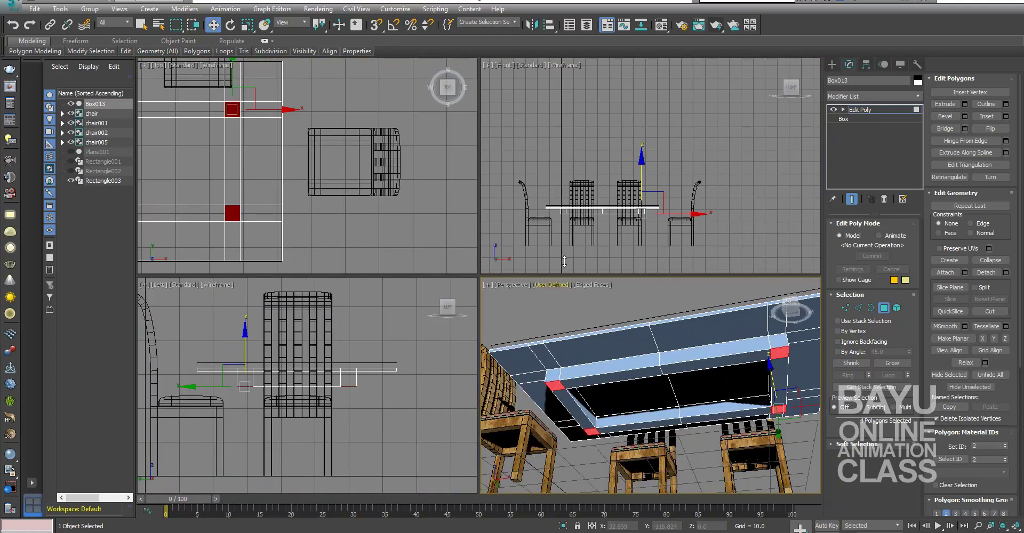
scroll(629, 230, "up", 1)
scroll(637, 213, "up", 3)
scroll(643, 200, "up", 3)
middle_click_drag(643, 197, 626, 217)
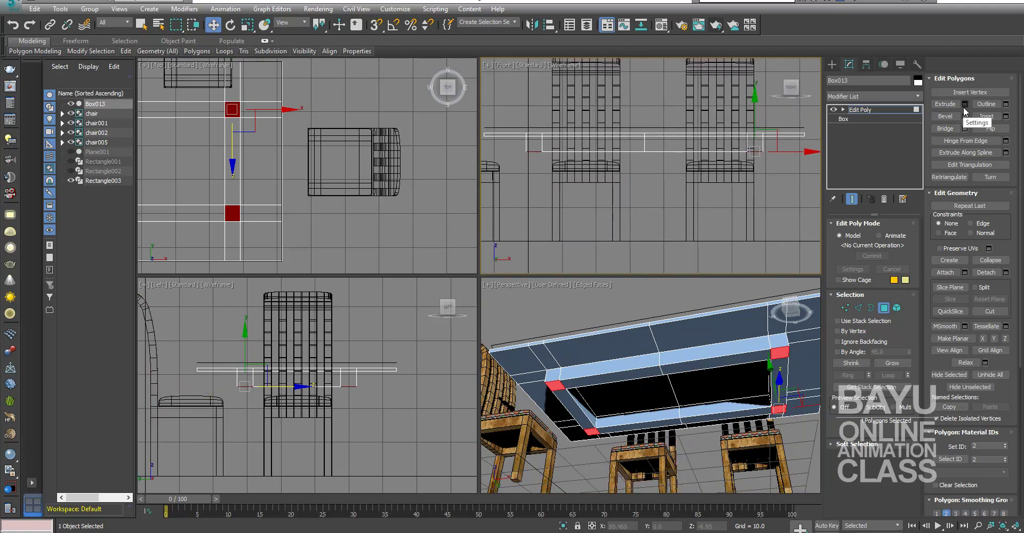
- Extrude the four corner polygons and pull them down into table legs
left_click(964, 104)
left_click(655, 203)
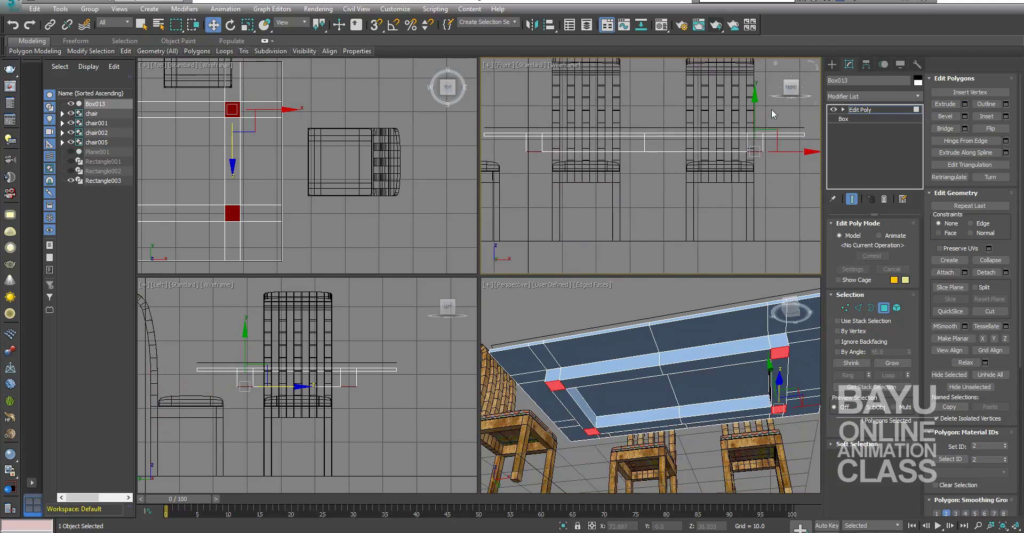
left_click_drag(755, 118, 780, 206)
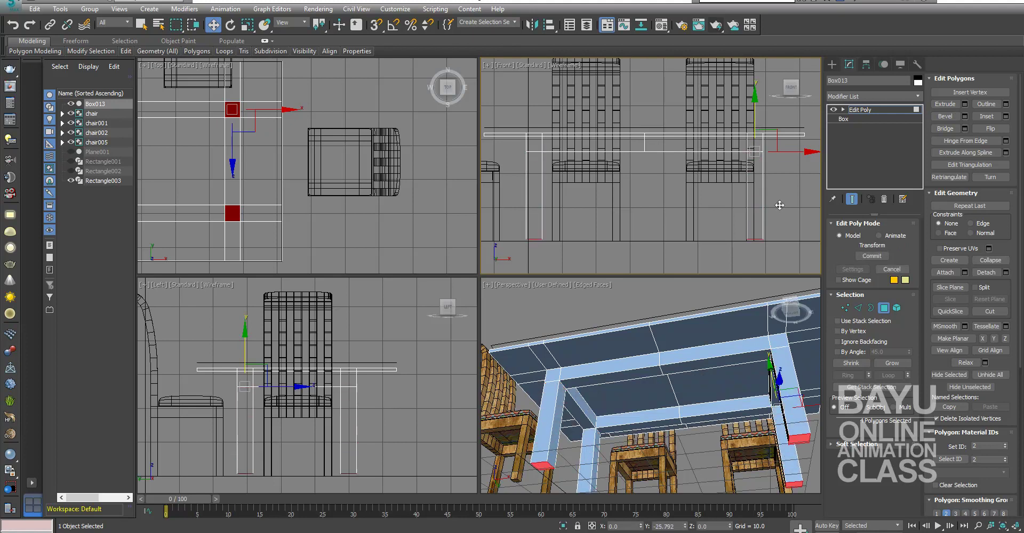
left_click(781, 390)
mouse_move(781, 389)
middle_mouse_down("alt")
mouse_move(673, 439)
mouse_move(578, 439)
mouse_move(653, 410)
middle_mouse_up("alt")
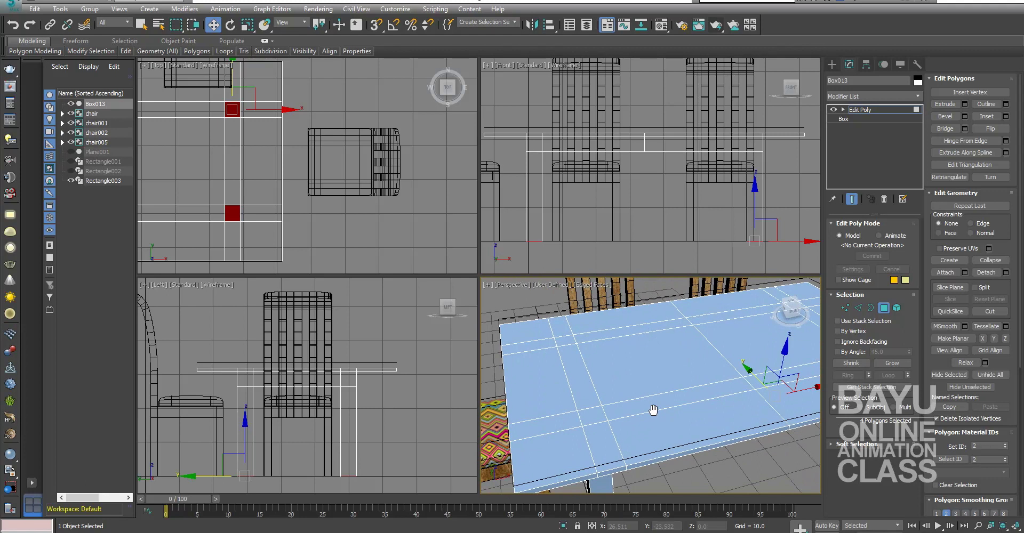
- Maximize the Perspective viewport and orbit to see the table among the chairs
middle_click_drag(661, 433, 681, 421, "alt")
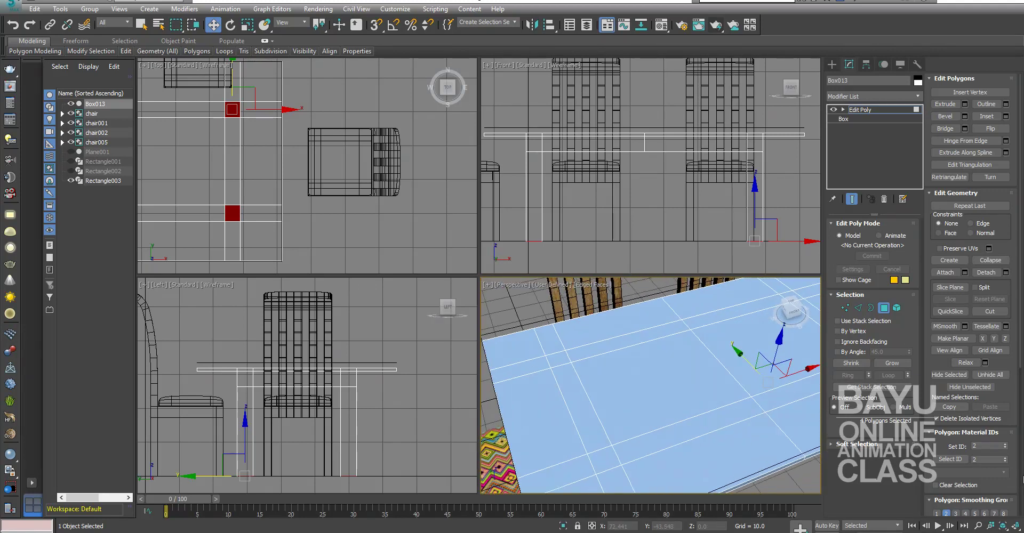
key("alt+w")
scroll(642, 443, "down", 1)
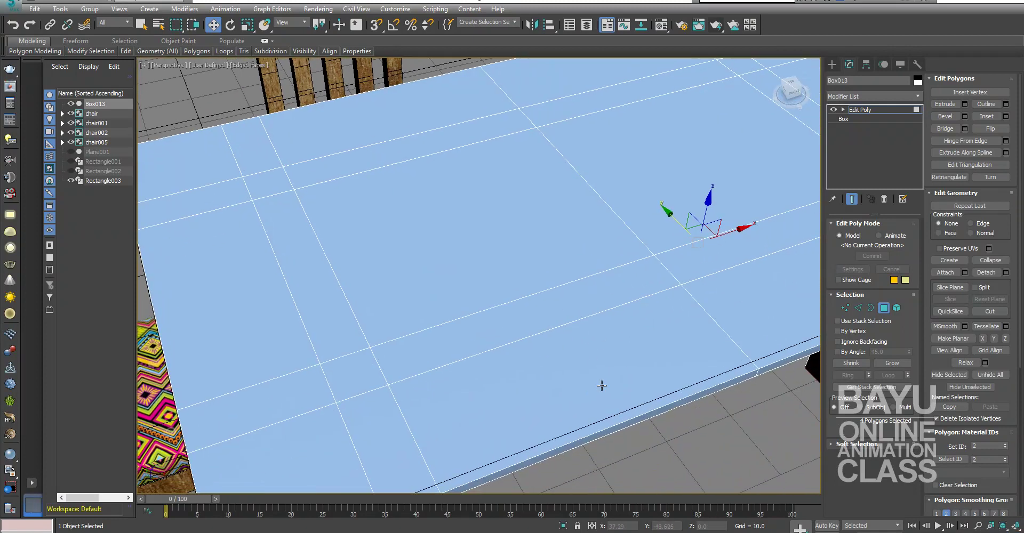
scroll(601, 384, "down", 3)
mouse_move(631, 425)
middle_mouse_down("alt")
mouse_move(641, 404)
mouse_move(715, 414)
middle_mouse_up("alt")
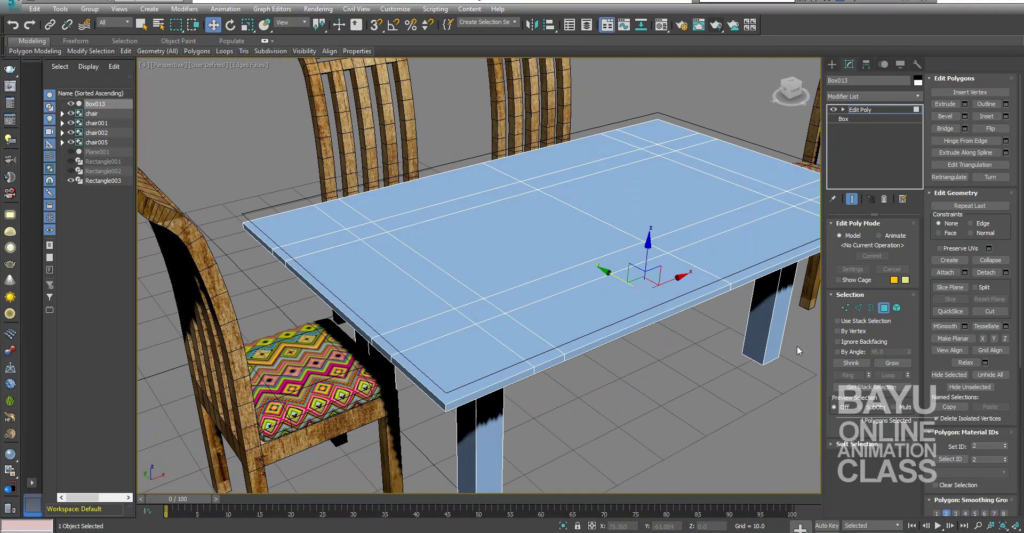
- In Edge mode, select the first vertical corner edge of the tabletop
left_click(858, 308)
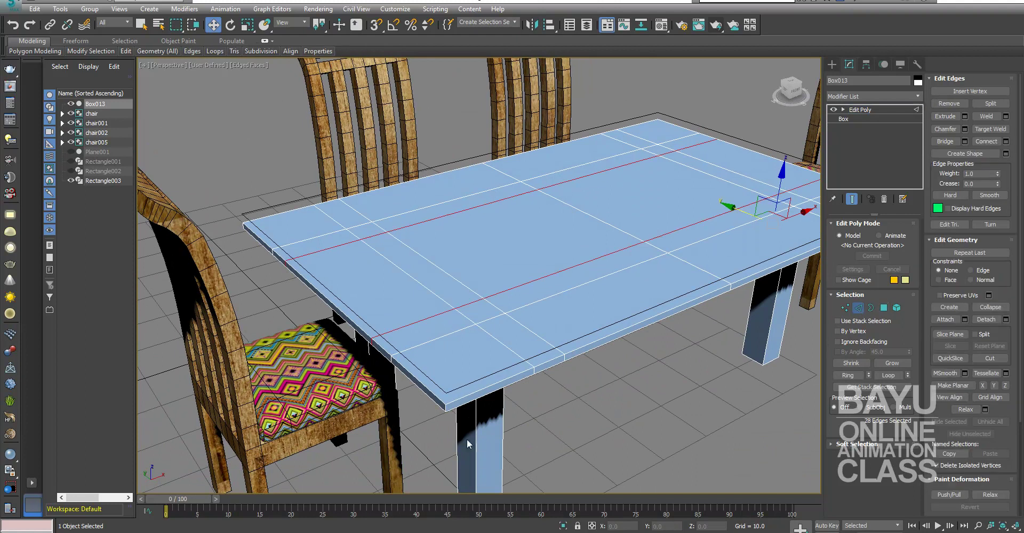
left_click(447, 408)
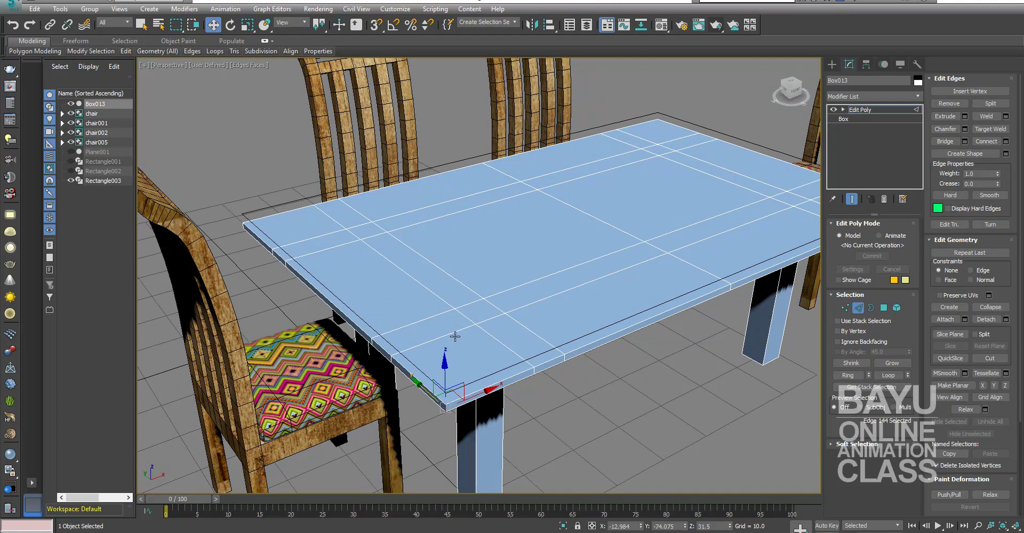
middle_click_drag(446, 373, 432, 365, "alt")
scroll(427, 361, "up", 5)
scroll(426, 361, "down", 2)
scroll(405, 367, "down", 2)
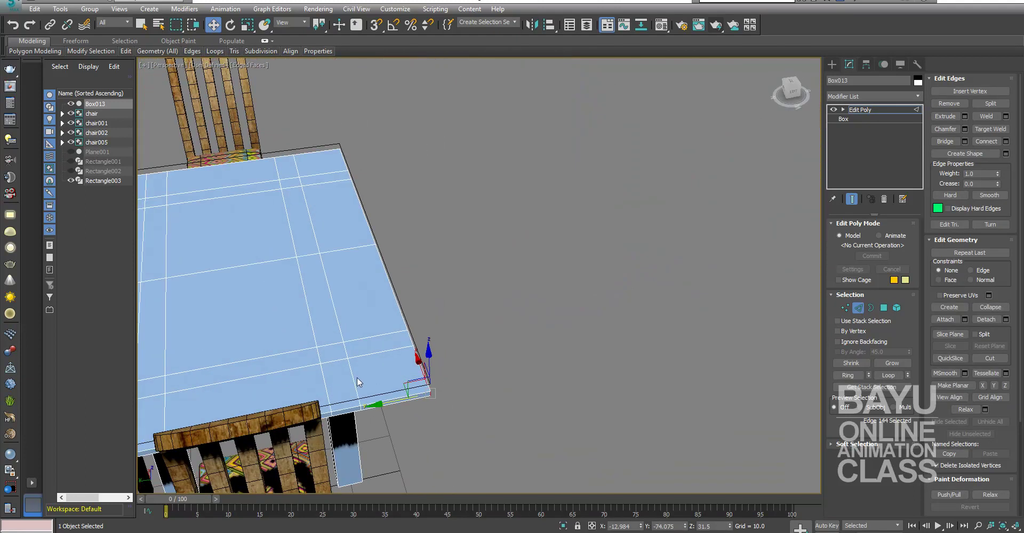
scroll(356, 382, "down", 3)
scroll(388, 387, "down", 1)
- Add the other three vertical tabletop corner edges to the selection
mouse_move(388, 387)
middle_mouse_down("alt")
mouse_move(343, 371)
mouse_move(375, 425)
middle_mouse_up("alt")
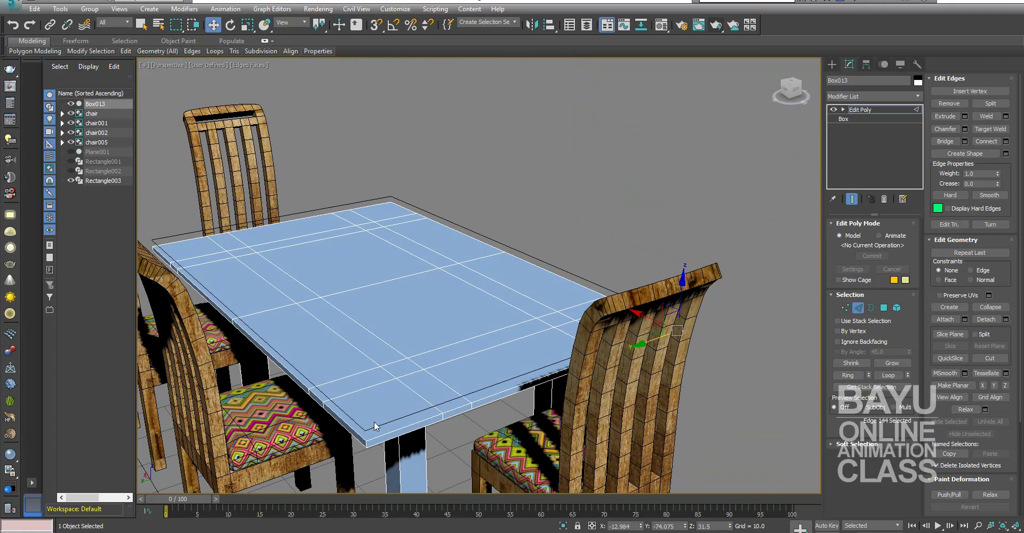
left_click(367, 440, "ctrl")
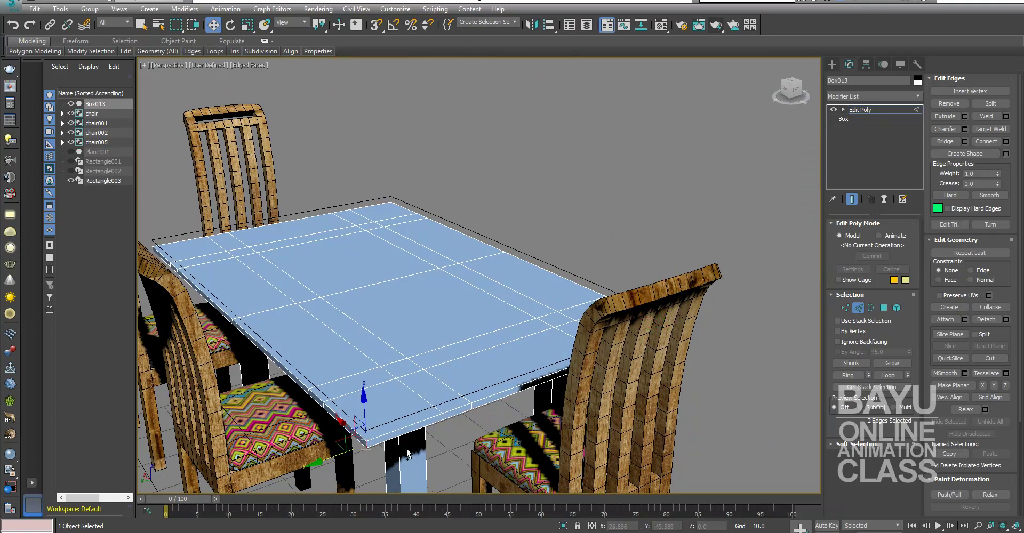
mouse_move(603, 354)
middle_mouse_down("alt")
mouse_move(672, 396)
mouse_move(575, 341)
mouse_move(608, 400)
mouse_move(590, 350)
middle_mouse_up("alt")
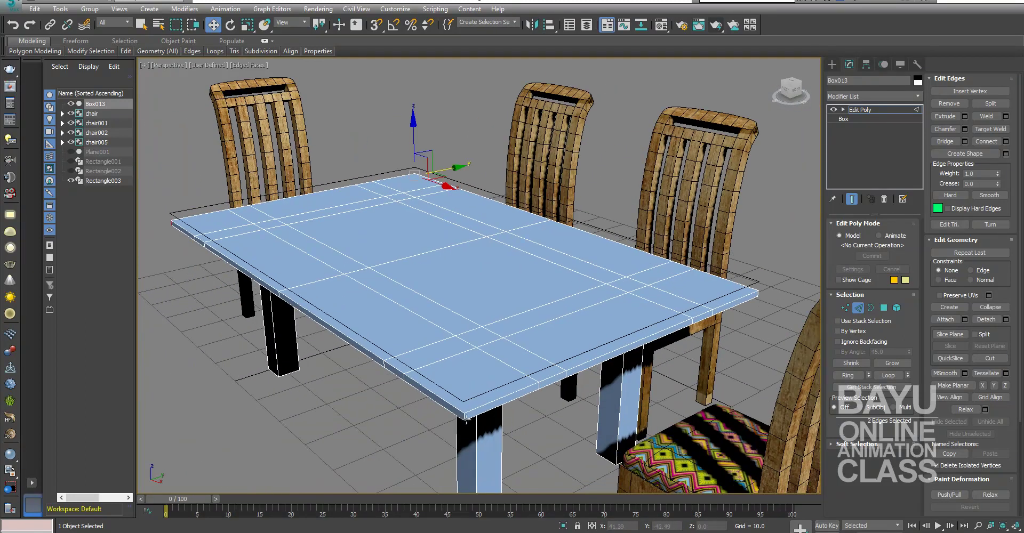
left_click(464, 417, "ctrl")
mouse_move(666, 383)
middle_mouse_down("alt")
mouse_move(578, 407)
mouse_move(583, 317)
mouse_move(616, 354)
middle_mouse_up("alt")
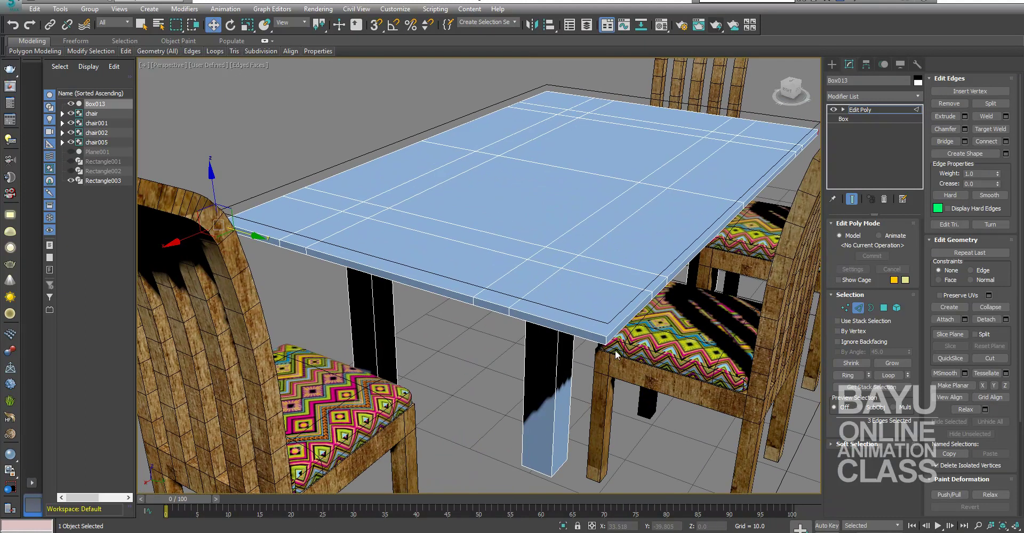
left_click(605, 339, "ctrl")
mouse_move(670, 328)
middle_mouse_down("alt")
mouse_move(555, 356)
mouse_move(583, 347)
middle_mouse_up("alt")
- Chamfer the four tabletop corner edges with amount 3.0 and 8 segments, and commit it
left_click(964, 129)
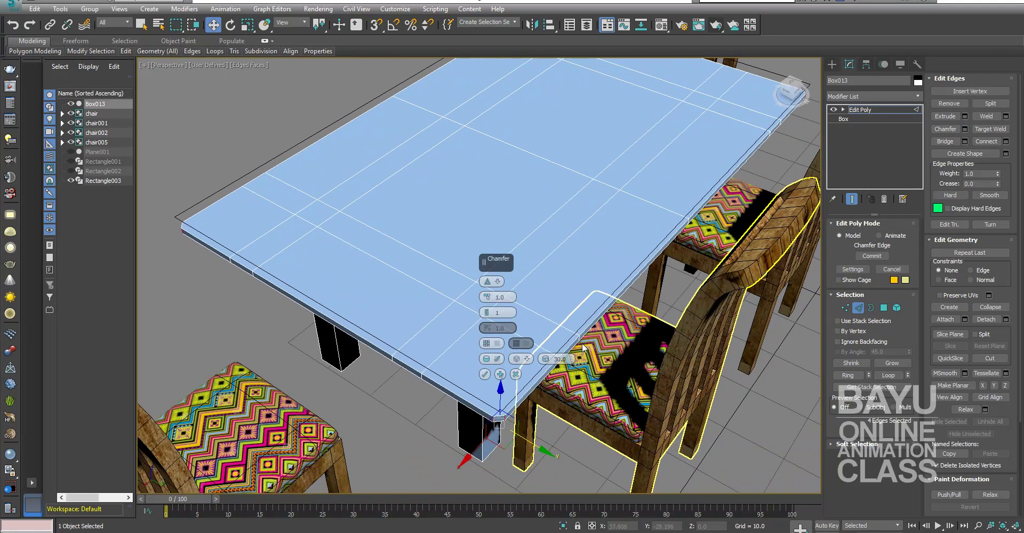
scroll(583, 347, "up", 3)
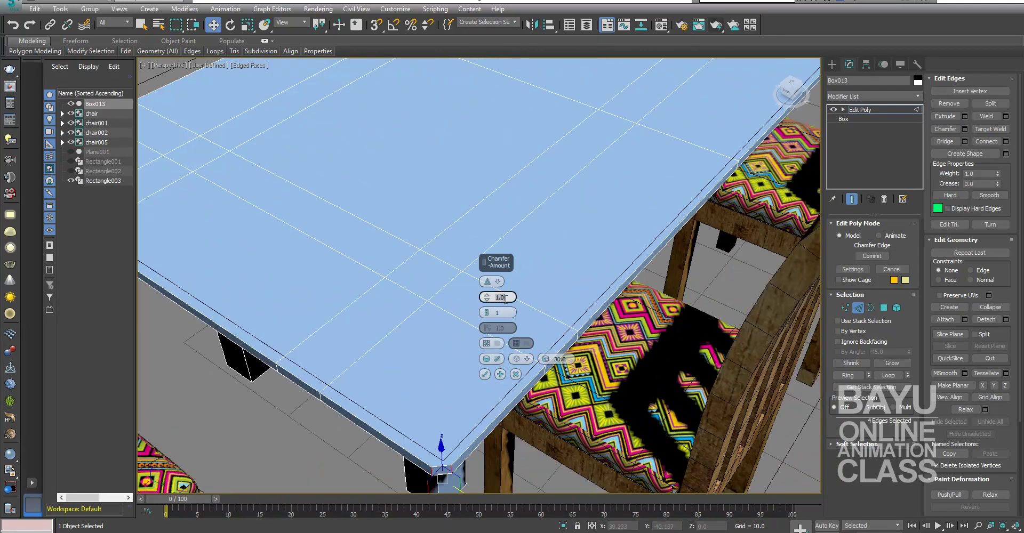
type("3")
key("Tab")
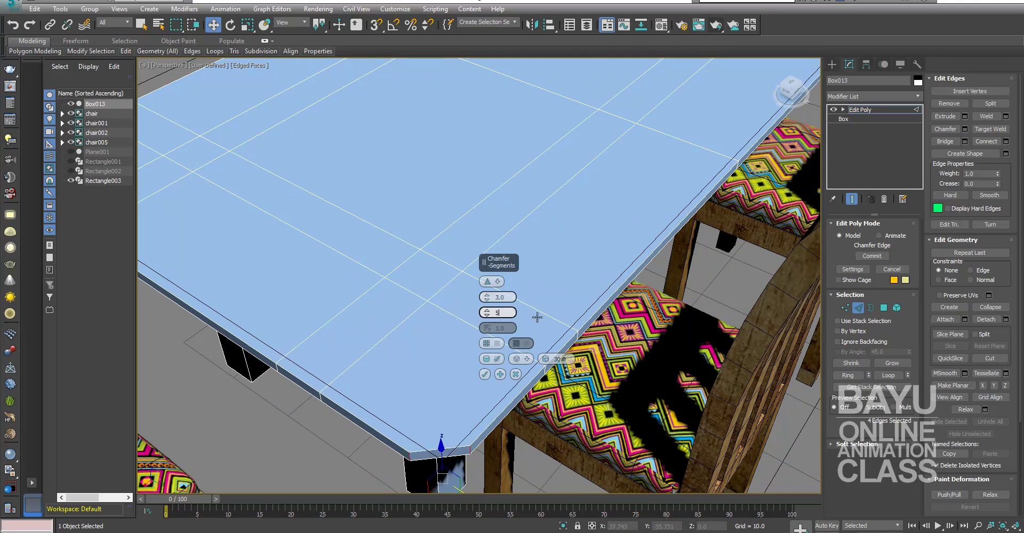
key("Tab")
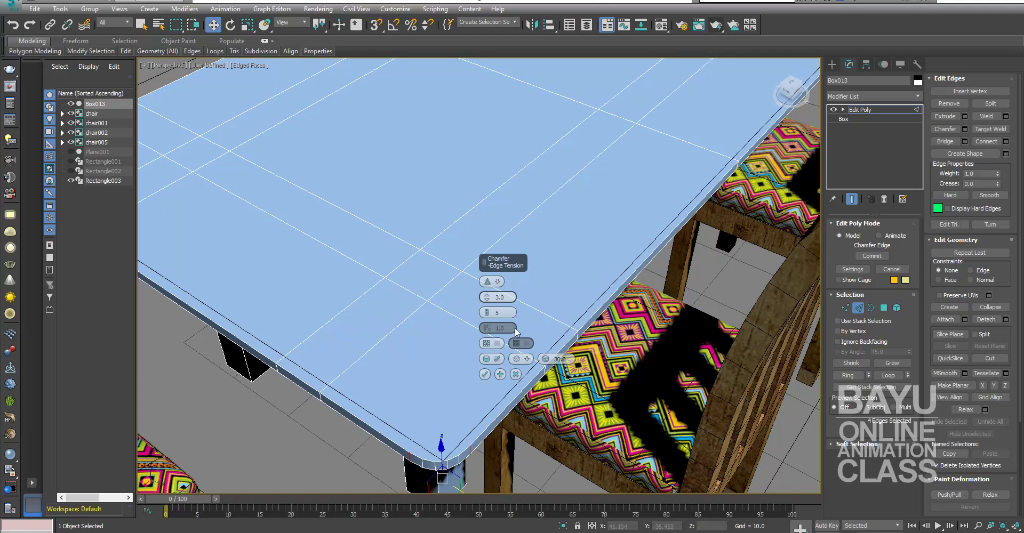
left_click(504, 313)
type("8")
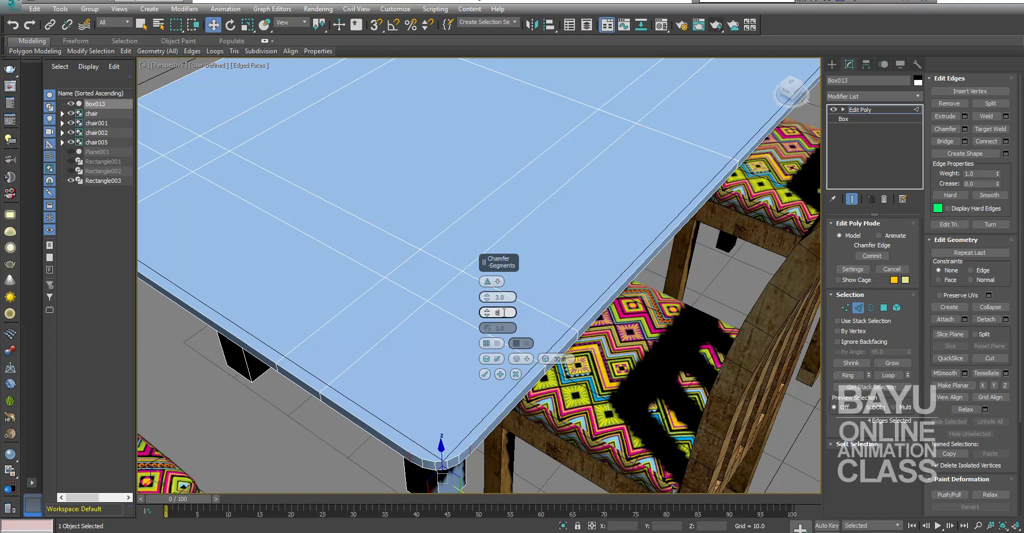
key("Tab")
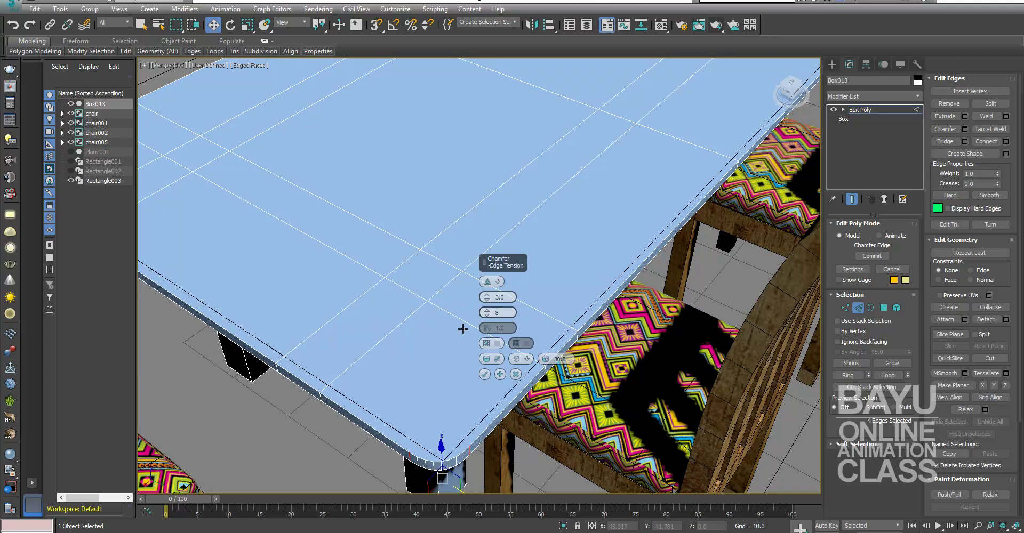
scroll(463, 328, "down", 5)
mouse_move(448, 354)
middle_mouse_down("alt")
mouse_move(607, 322)
mouse_move(569, 328)
mouse_move(590, 328)
middle_mouse_up("alt")
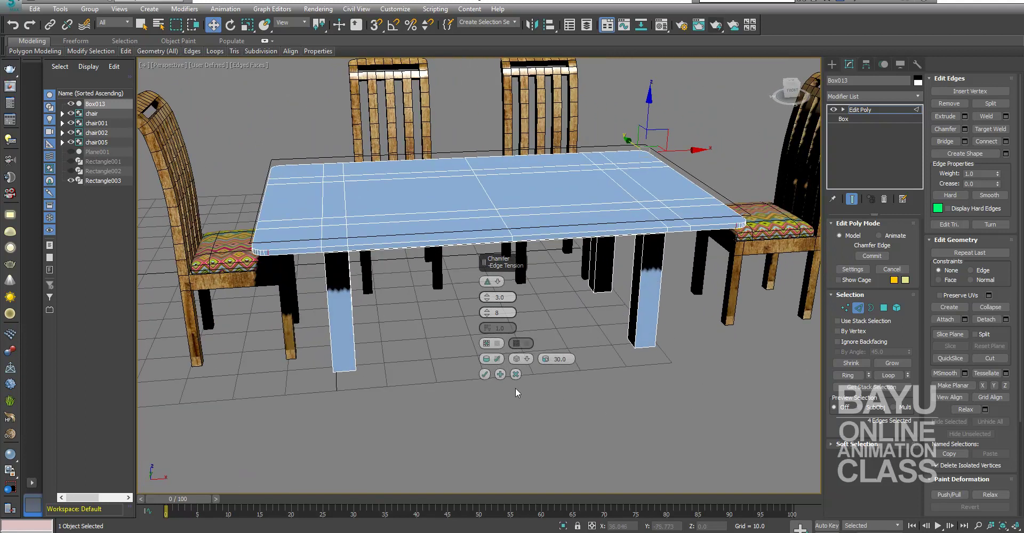
left_click(484, 374)
- Switch to four viewports and window-select the tabletop's thickness edges in the Left view
middle_click_drag(555, 346, 550, 375)
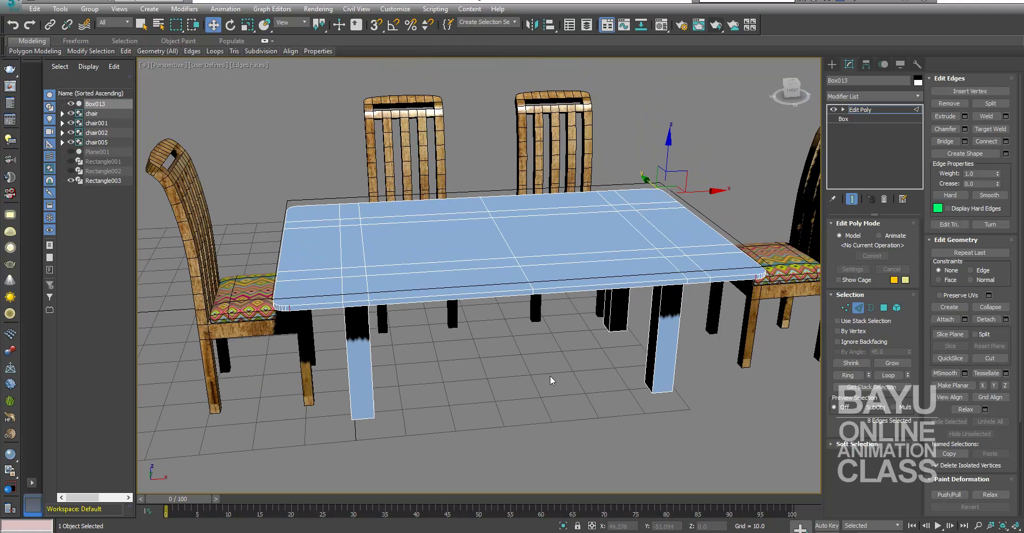
mouse_move(750, 322)
middle_mouse_down("alt")
mouse_move(816, 342)
mouse_move(773, 345)
middle_mouse_up("alt")
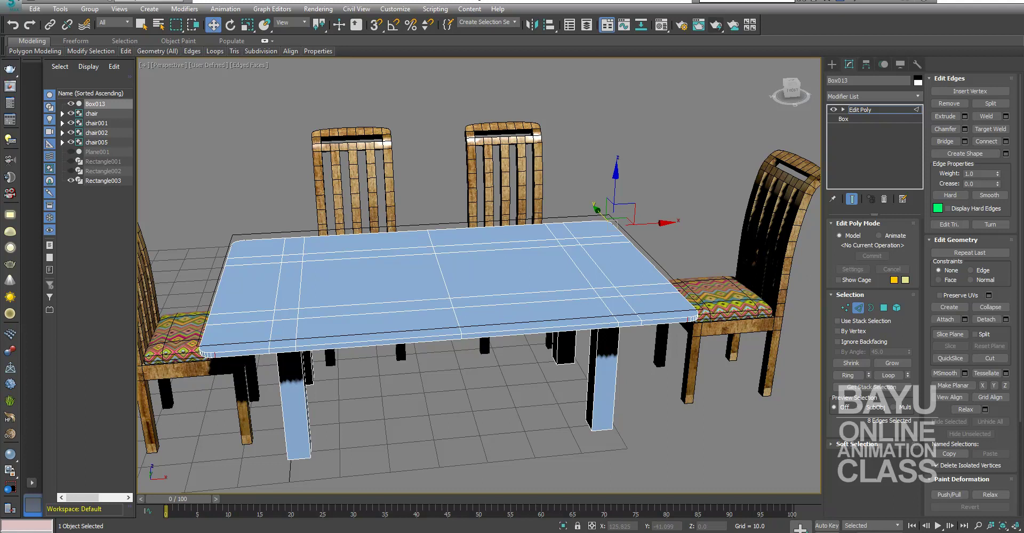
key("alt+w")
middle_click_drag(637, 194, 651, 219)
middle_click(333, 397)
scroll(333, 397, "up", 2)
scroll(336, 386, "up", 1)
scroll(320, 380, "up", 1)
scroll(315, 377, "up", 1)
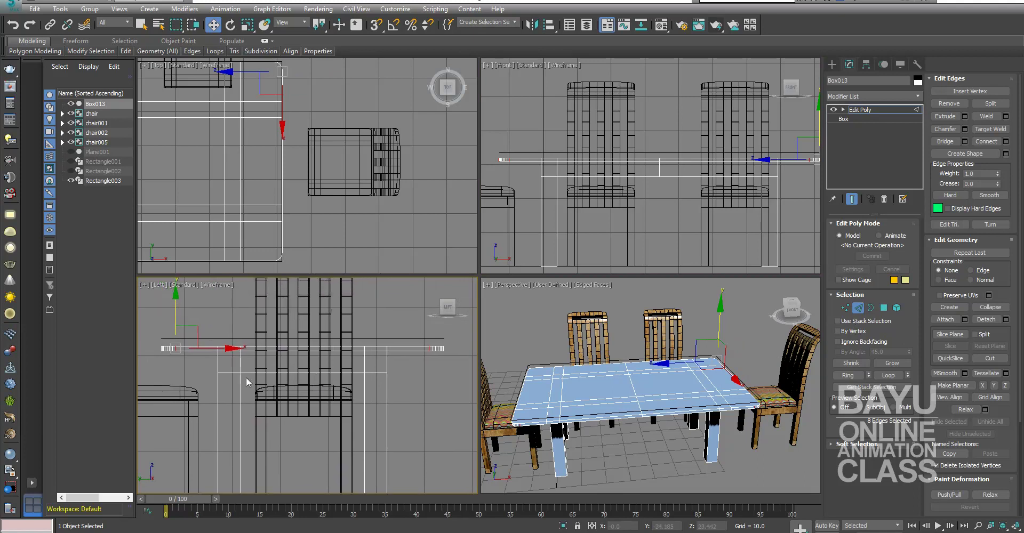
left_click_drag(144, 324, 461, 348)
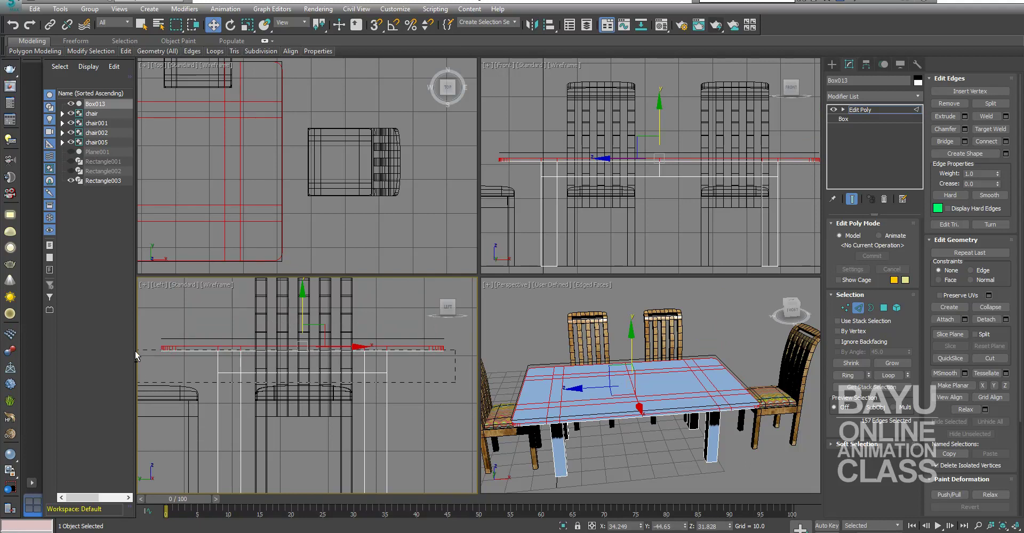
left_click_drag(136, 349, 137, 350, "alt")
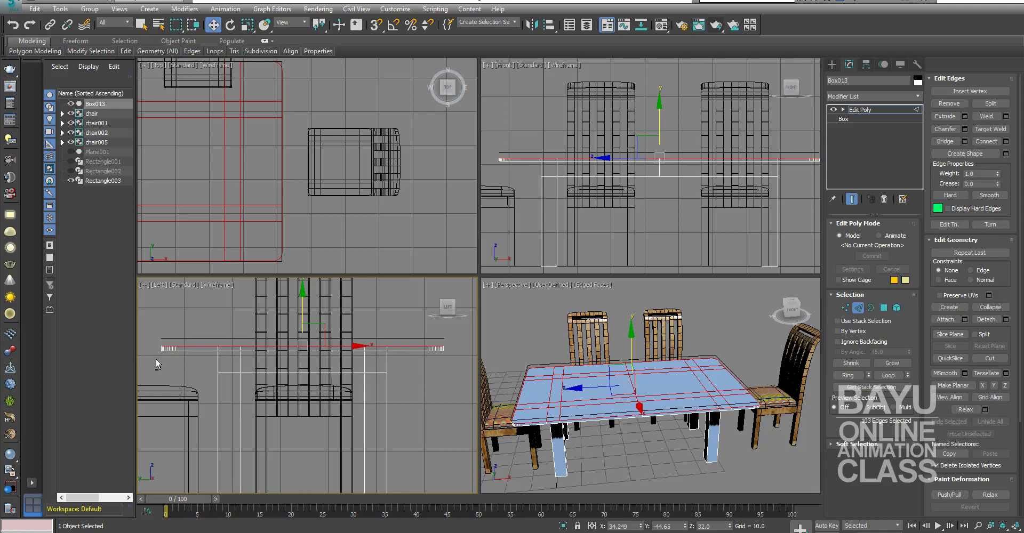
- Drop the interior edges in the Top view so only the rim edges stay selected
scroll(313, 198, "down", 3)
scroll(304, 201, "down", 2)
scroll(290, 176, "down", 1)
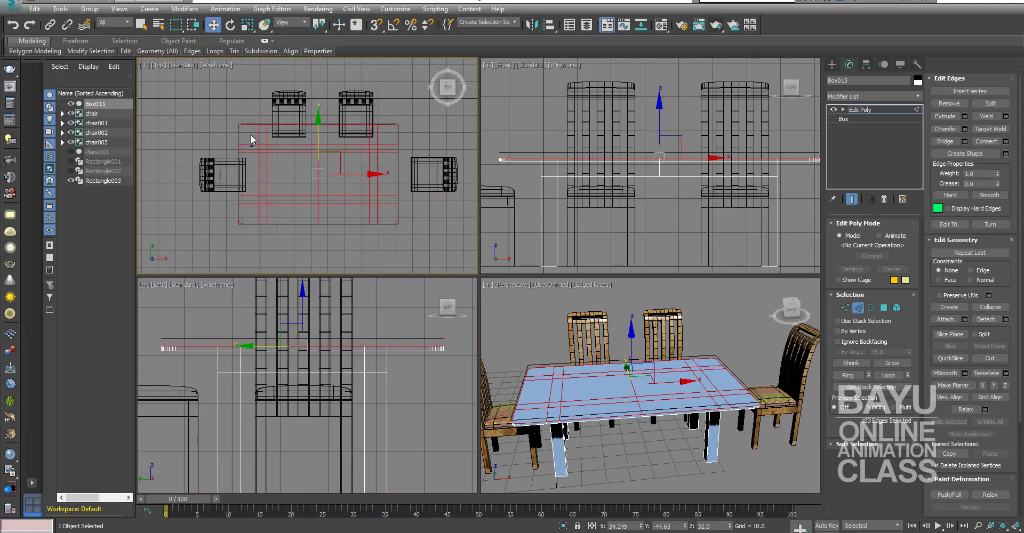
left_click_drag(247, 132, 389, 221)
mouse_move(603, 385)
middle_mouse_down("alt")
mouse_move(594, 398)
mouse_move(607, 410)
middle_mouse_up("alt")
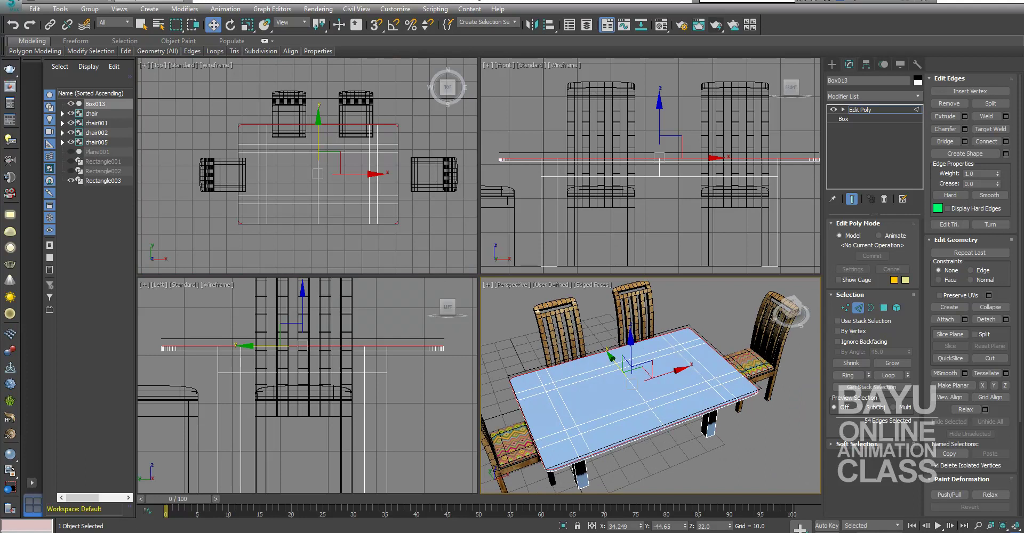
key("alt+w")
scroll(567, 390, "up", 2)
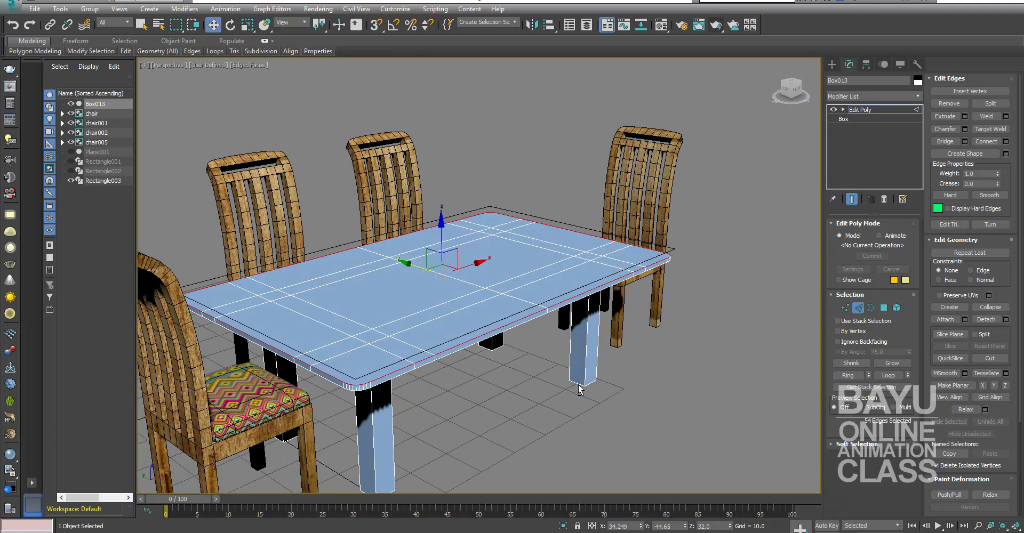
scroll(573, 389, "up", 4)
mouse_move(527, 389)
middle_mouse_down()
mouse_move(476, 389)
mouse_move(560, 374)
middle_mouse_up()
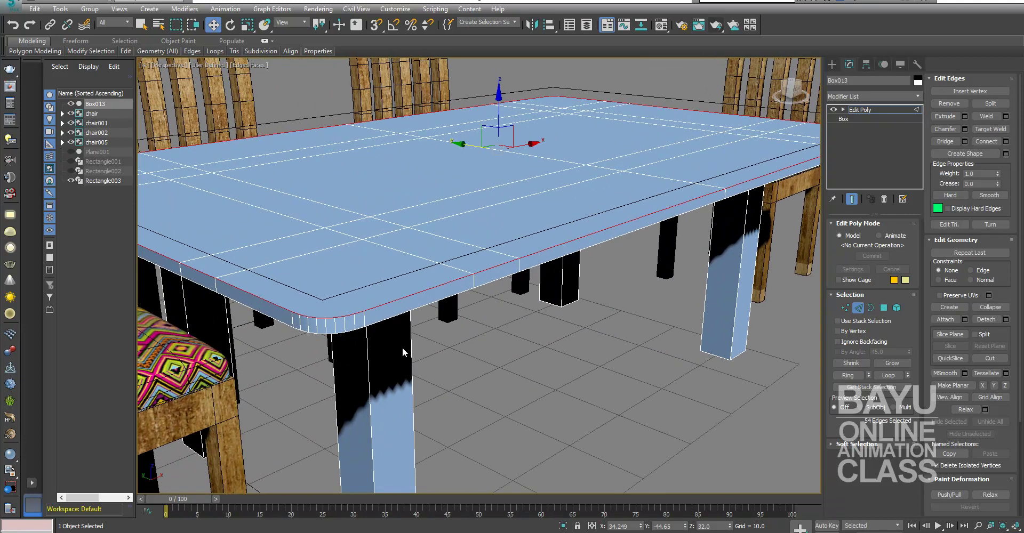
- Chamfer the selected rim edges with 2 segments, trying small amount values
left_click(965, 129)
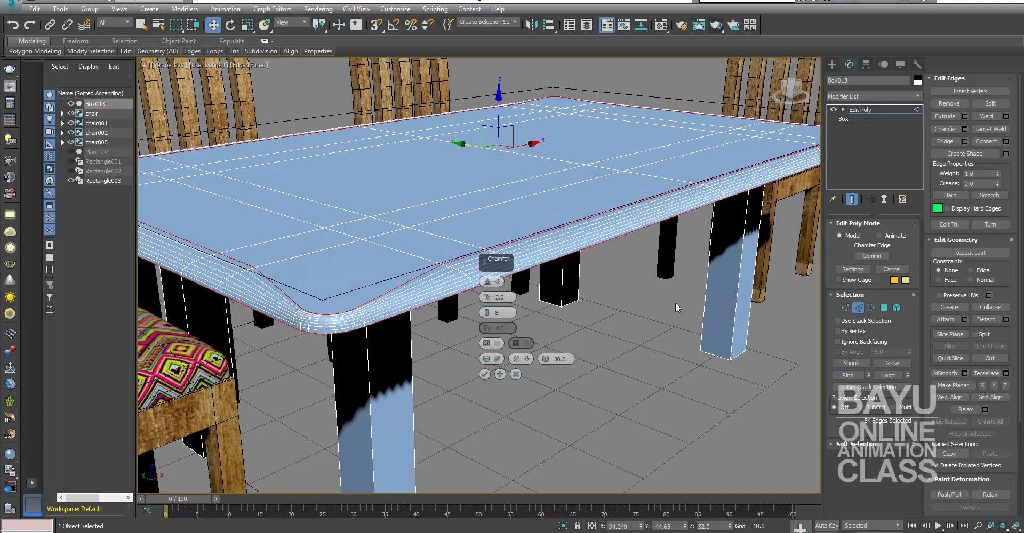
left_click(508, 313)
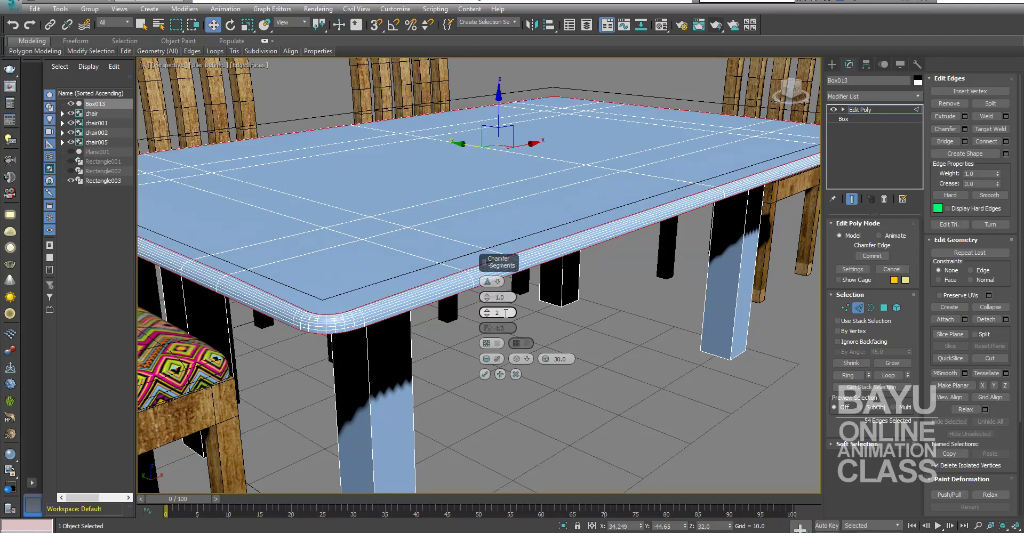
key("Tab")
mouse_move(573, 367)
middle_mouse_down("alt")
mouse_move(432, 418)
mouse_move(621, 415)
mouse_move(518, 312)
middle_mouse_up("alt")
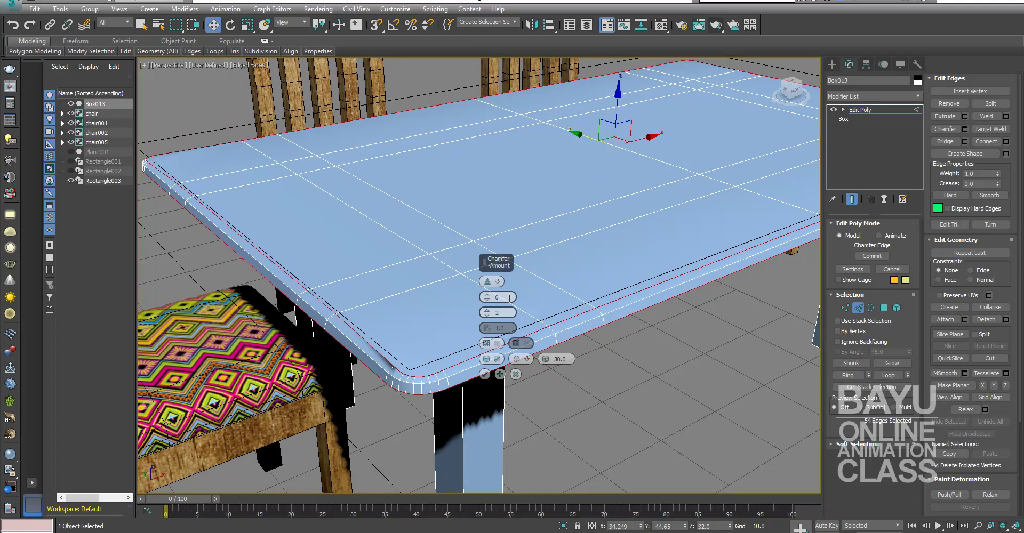
key("Tab")
left_click(488, 299)
left_click_drag(488, 300, 487, 297)
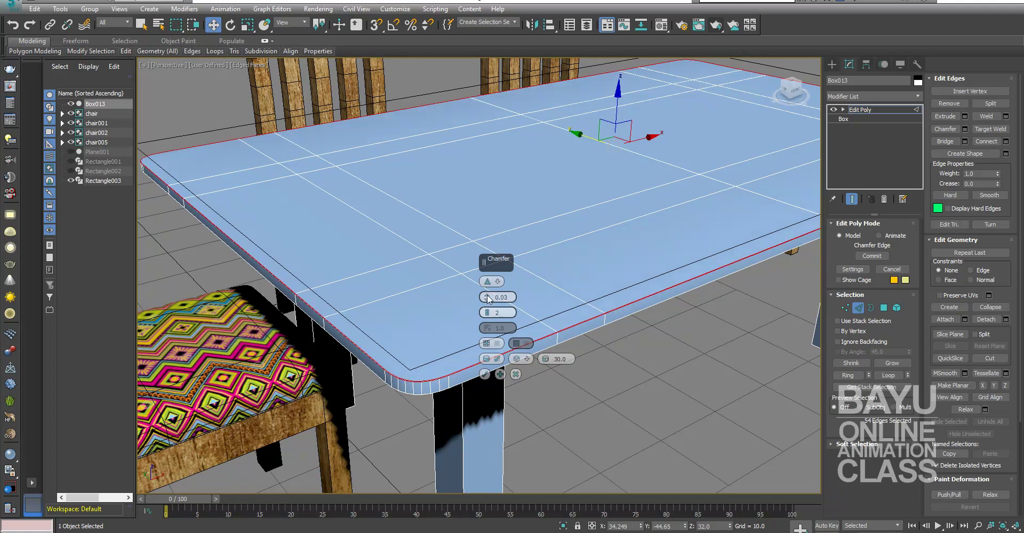
left_click_drag(487, 298, 486, 296)
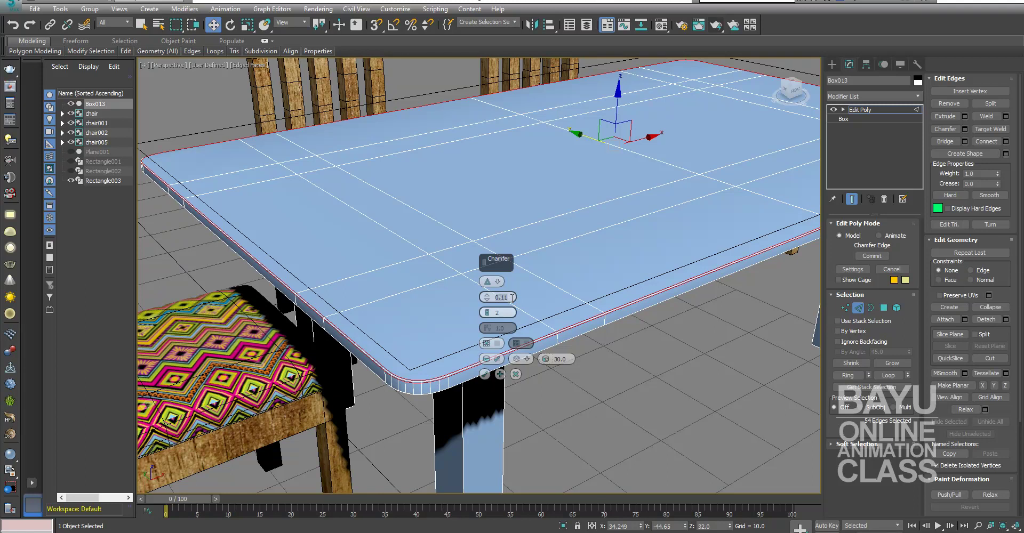
- Set the rim chamfer amount to exactly 0.2 and commit it
left_click(511, 297)
key("BackSpace")
type("2")
key("Tab")
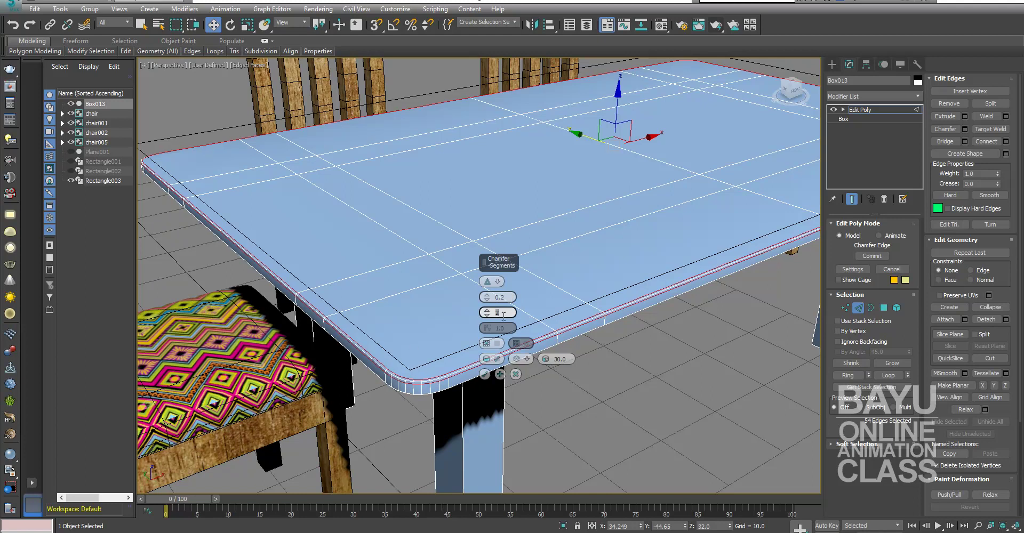
left_click(484, 373)
middle_click_drag(697, 320, 836, 314, "alt")
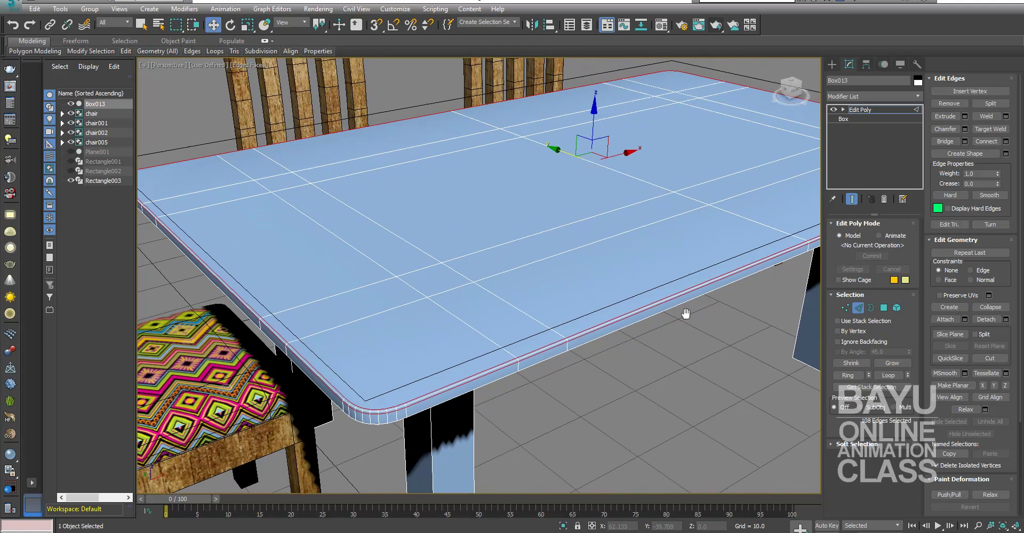
- Orbit to a low front view of the table and select Box013
left_click(762, 366)
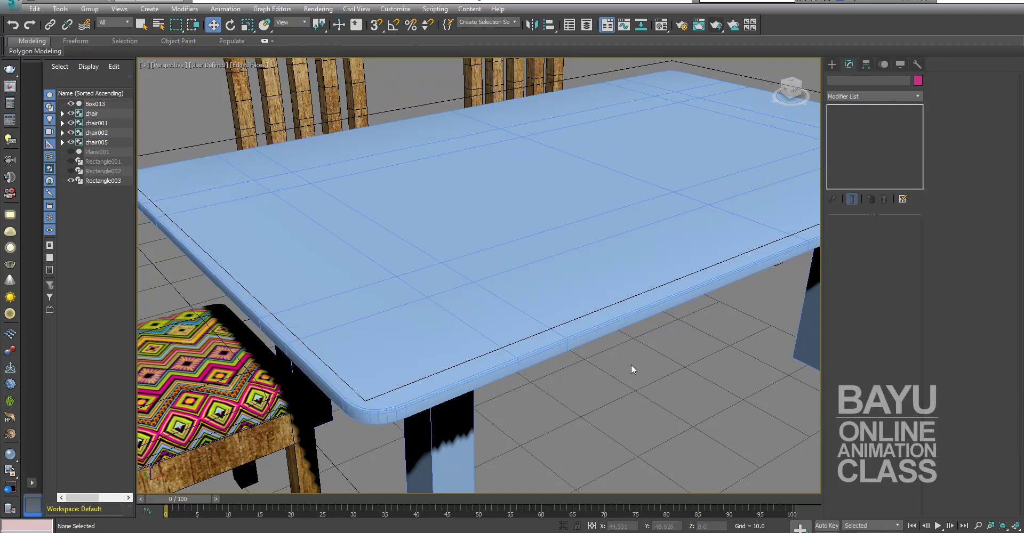
scroll(695, 368, "down", 5)
mouse_move(711, 395)
middle_mouse_down("alt")
mouse_move(654, 373)
mouse_move(697, 343)
mouse_move(754, 349)
mouse_move(738, 357)
mouse_move(691, 333)
mouse_move(642, 354)
mouse_move(690, 356)
mouse_move(698, 378)
mouse_move(715, 382)
mouse_move(613, 411)
mouse_move(597, 398)
middle_mouse_up("alt")
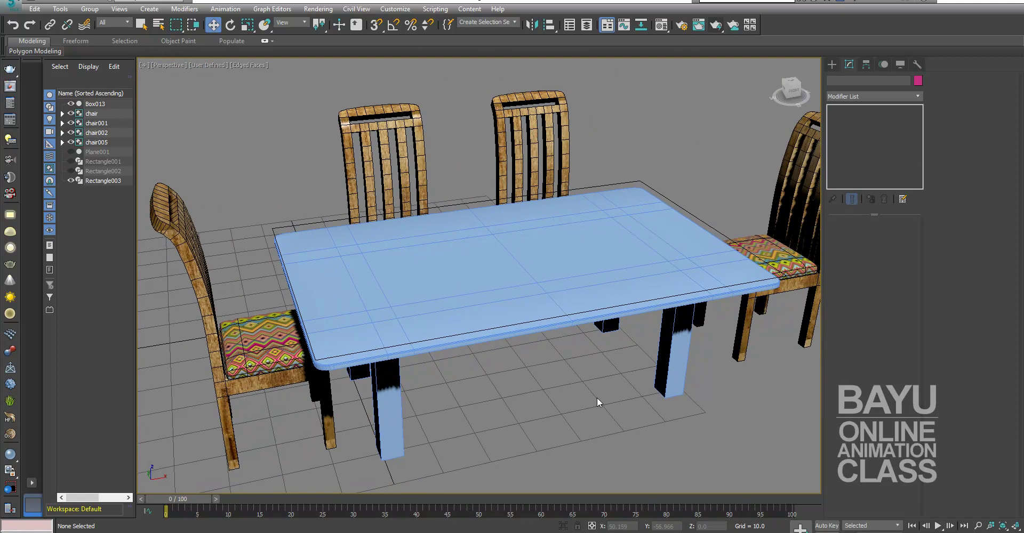
mouse_move(533, 415)
middle_mouse_down("alt")
mouse_move(487, 396)
mouse_move(487, 364)
mouse_move(500, 371)
middle_mouse_up("alt")
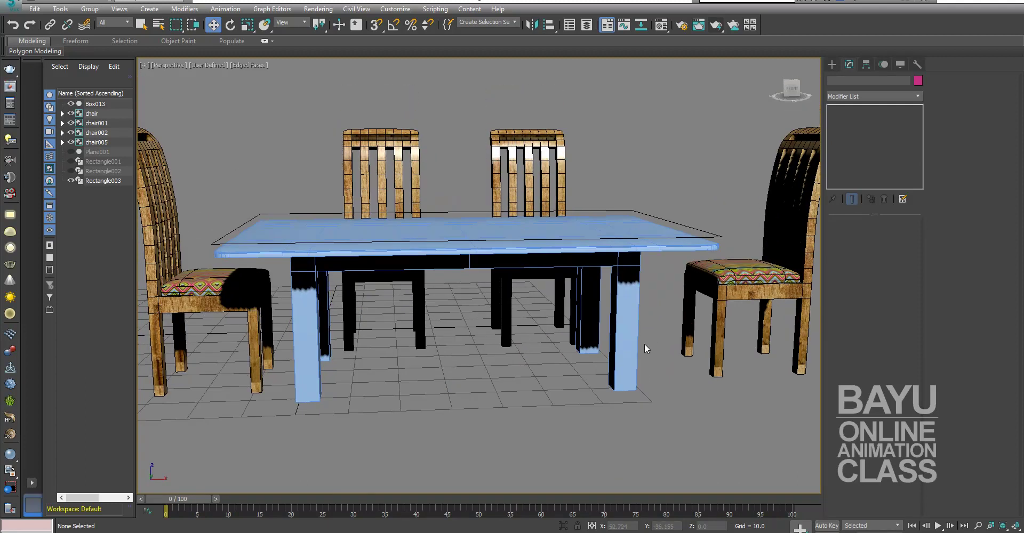
left_click(627, 301)
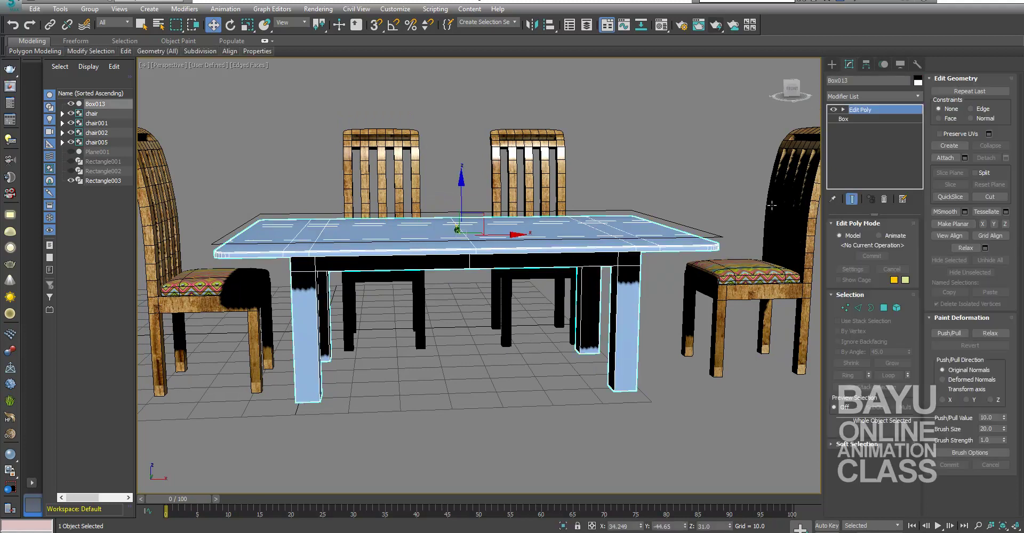
- Move the tabletop vertices slightly up along Z, then leave Vertex mode and deselect
left_click(844, 307)
middle_click_drag(307, 230, 357, 244, "alt")
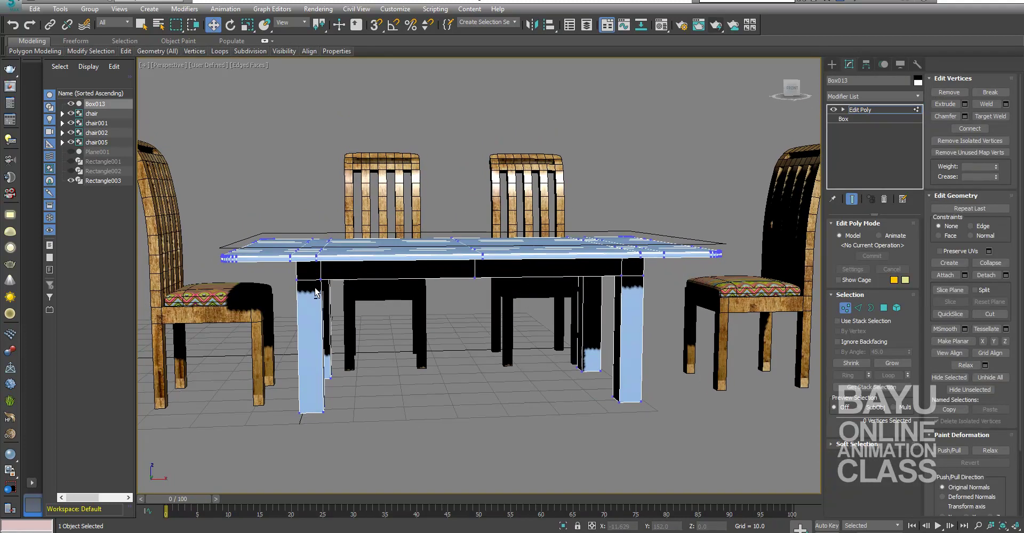
left_click_drag(357, 243, 748, 321)
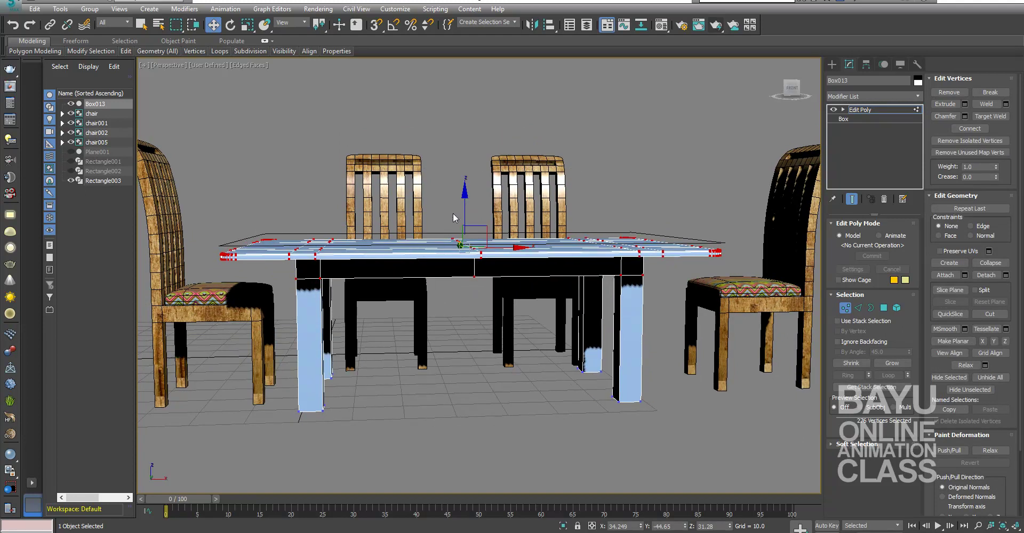
left_click_drag(465, 215, 464, 203)
mouse_move(446, 375)
middle_mouse_down("alt")
mouse_move(465, 390)
mouse_move(444, 397)
mouse_move(453, 414)
middle_mouse_up("alt")
left_click(844, 308)
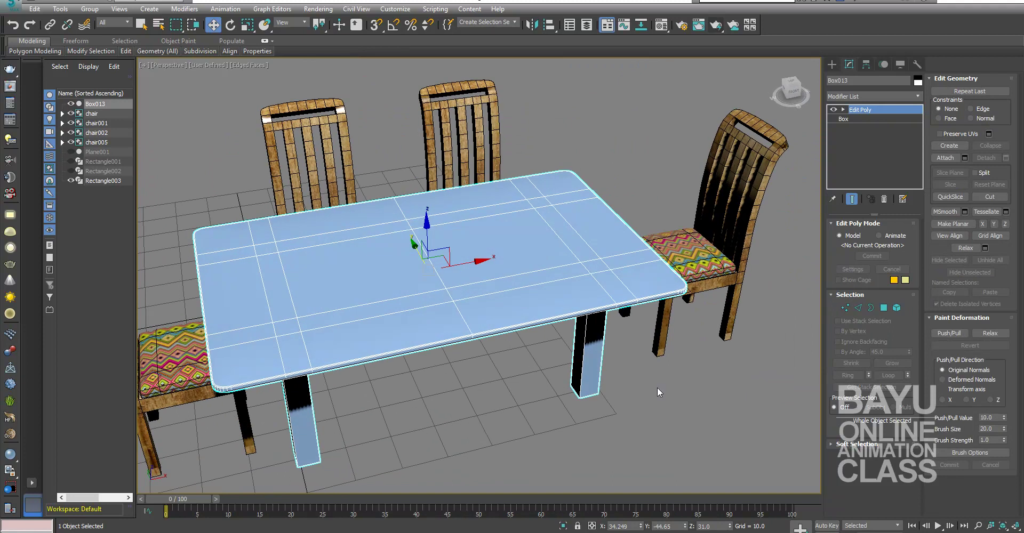
mouse_move(612, 386)
middle_mouse_down()
mouse_move(650, 368)
mouse_move(693, 267)
middle_mouse_up()
left_click(590, 371)
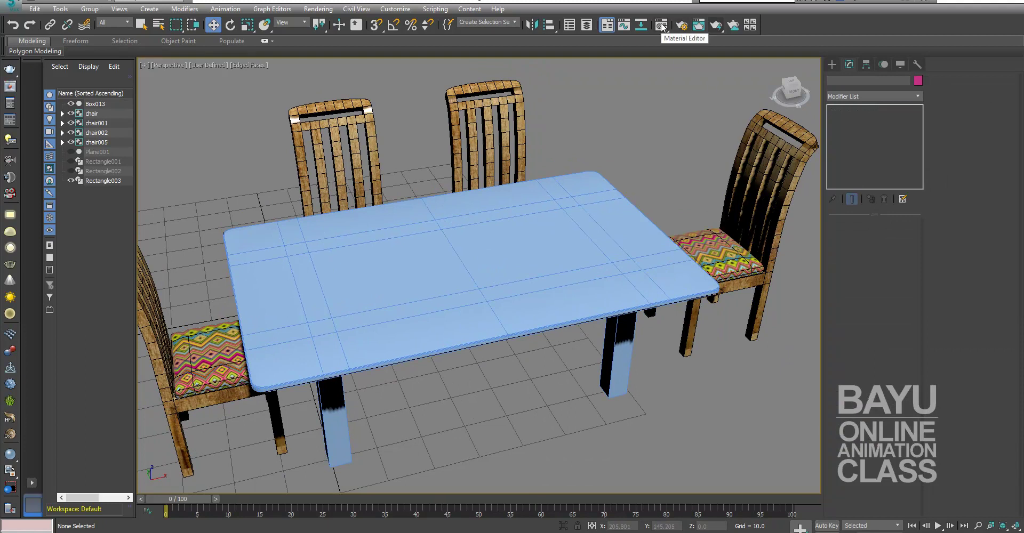
- Assign the dark wood material from the Material Editor to the table
key("m")
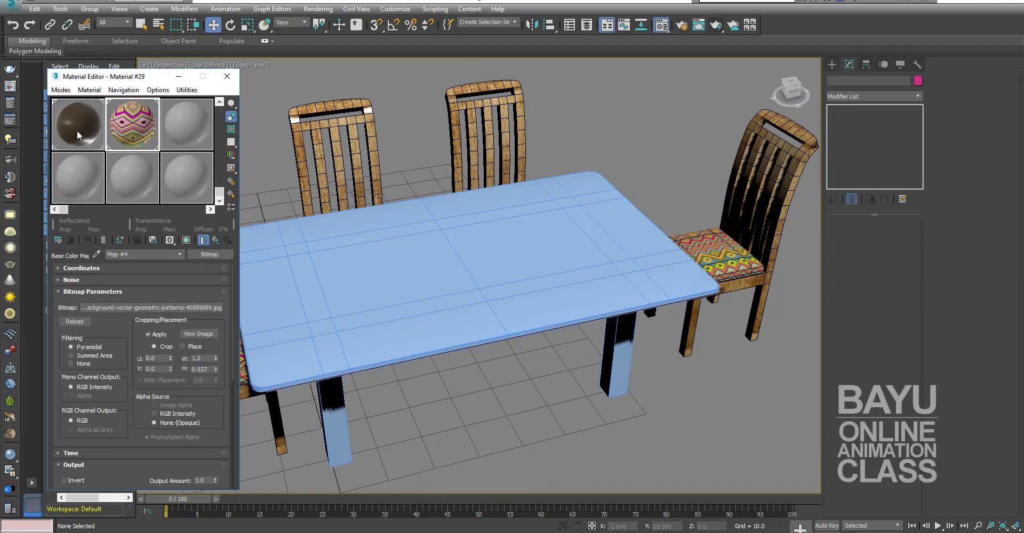
left_click(77, 130)
left_click(409, 293)
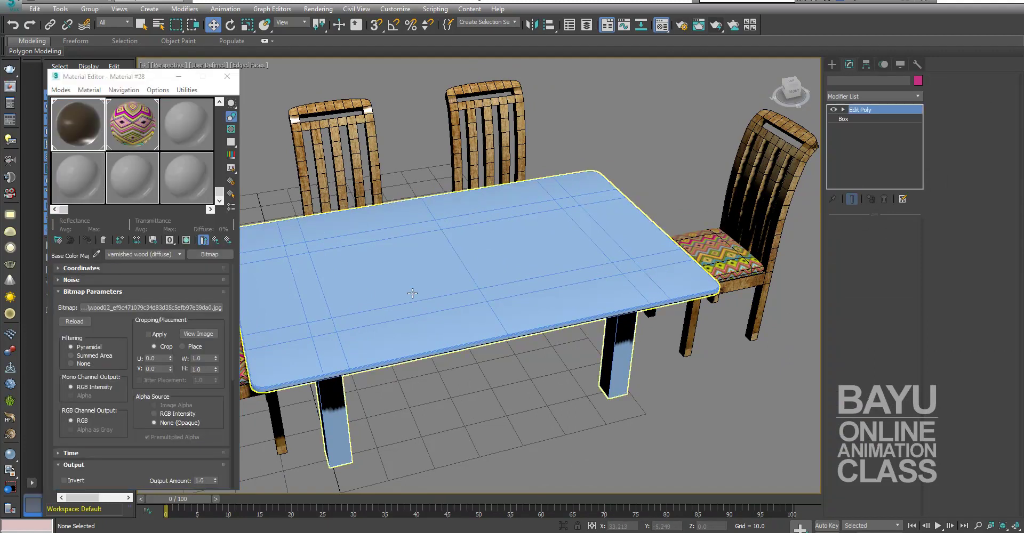
left_click(89, 242)
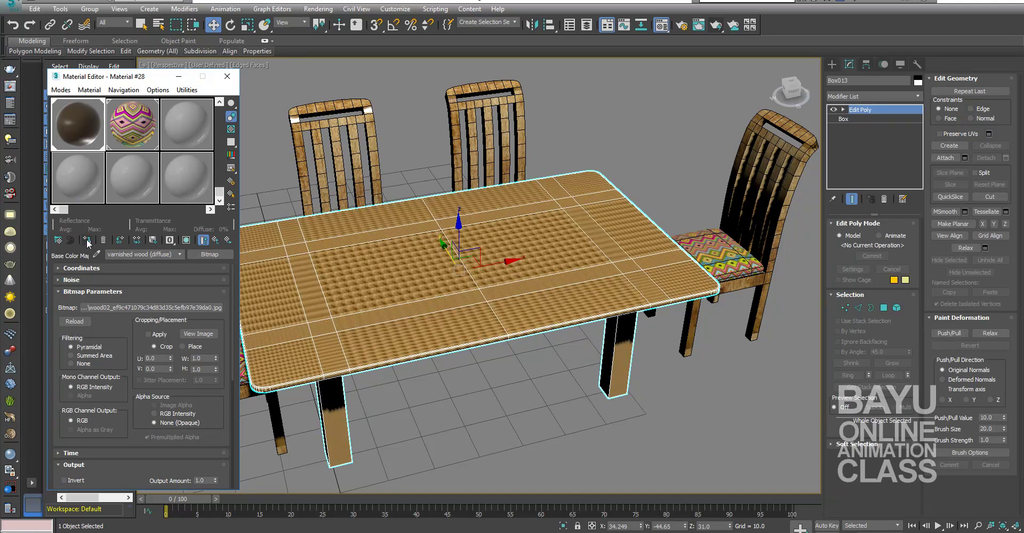
left_click(78, 295)
left_click(82, 269)
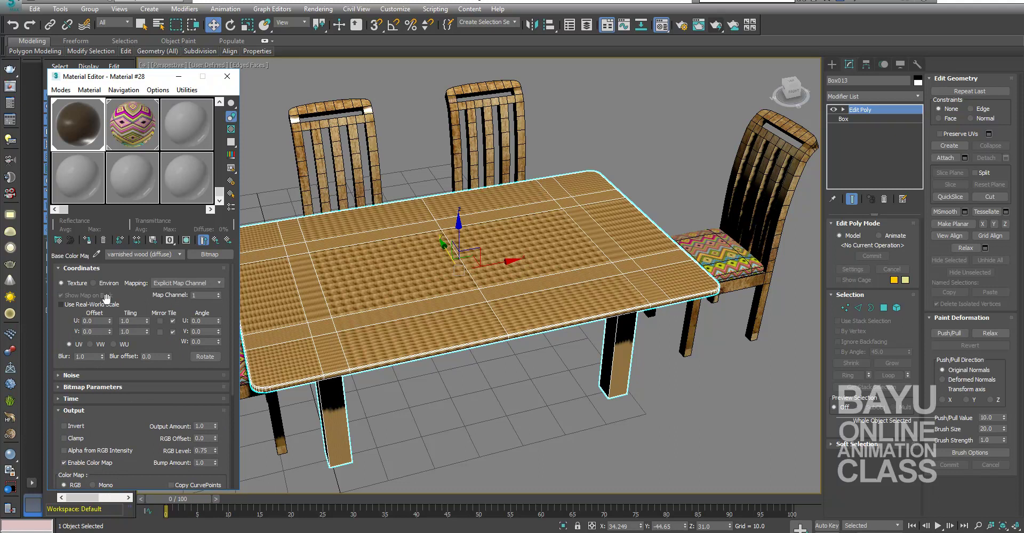
left_click(227, 76)
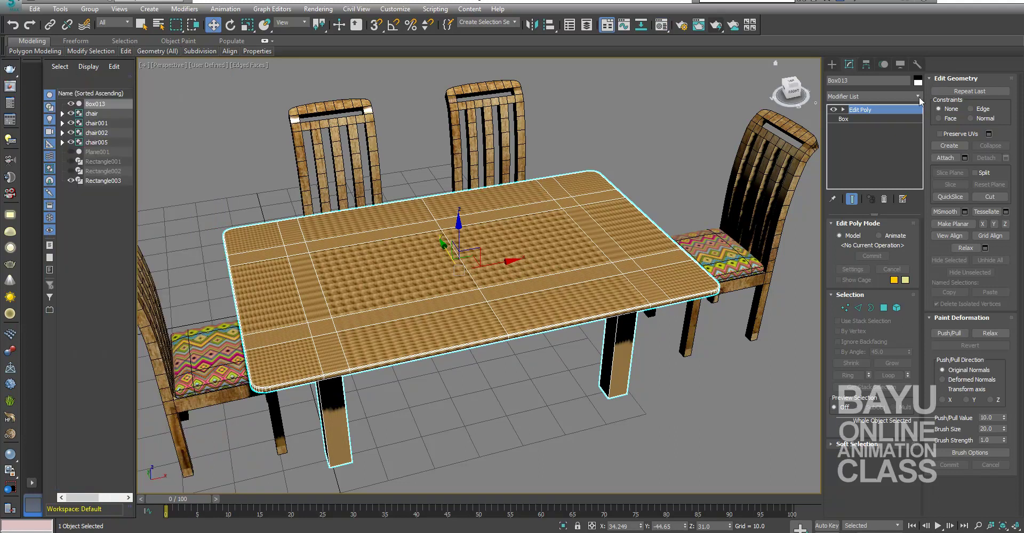
- Add a UVW Map modifier with Box projection, Real-World Map Size off, sized 100×100×100
left_click(918, 97)
type("uv")
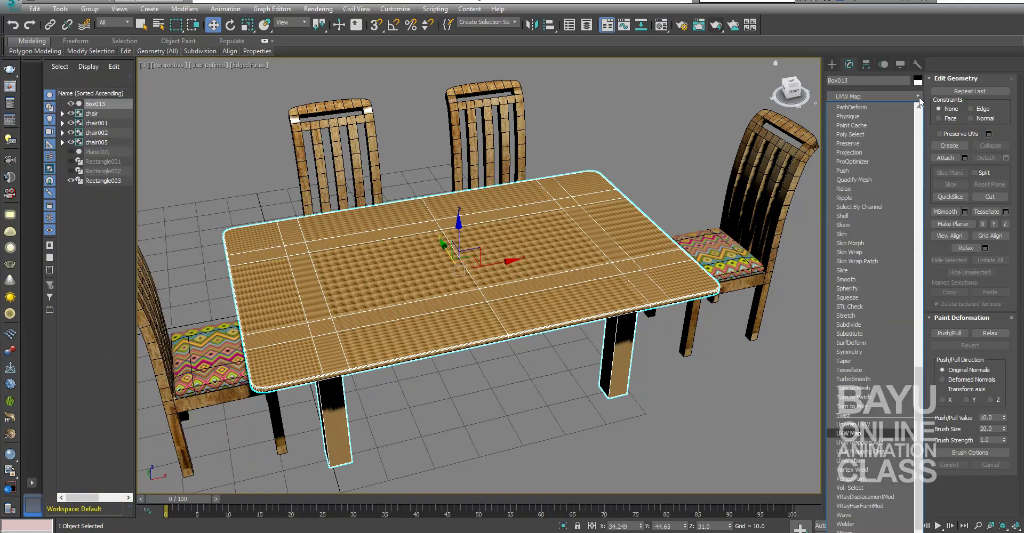
key("Return")
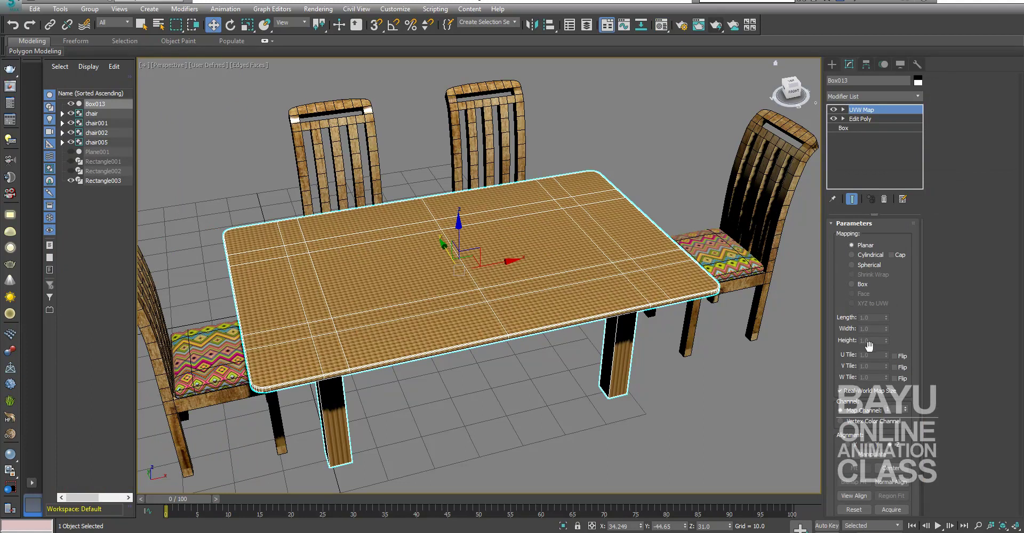
left_click(858, 393)
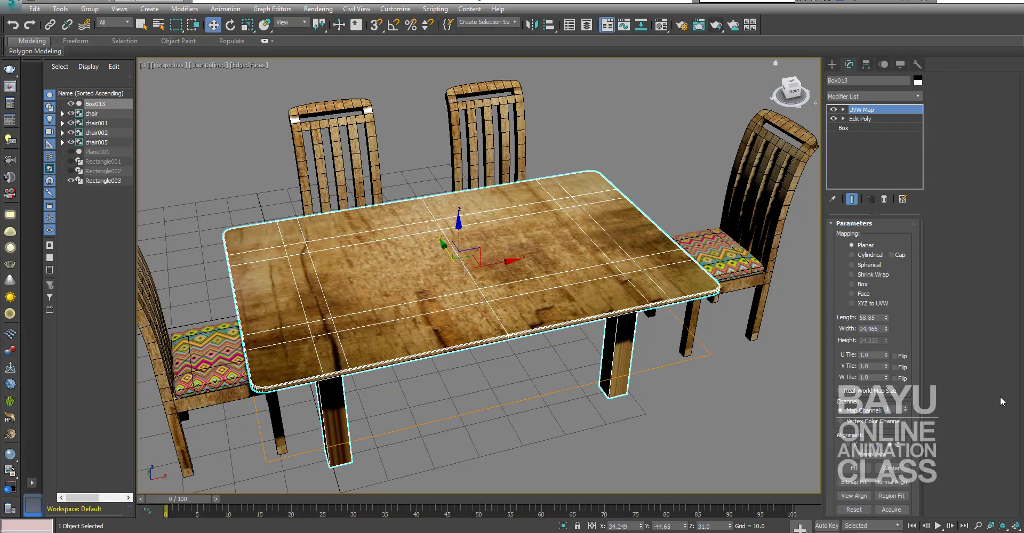
left_click(852, 285)
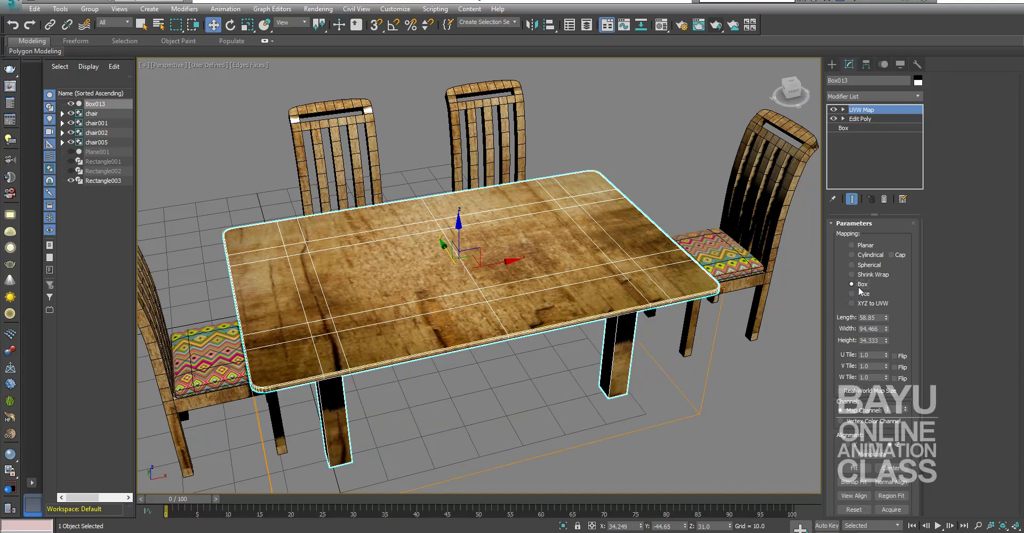
double_click(872, 317)
type("1")
key("Tab")
type("1")
key("Tab")
type("10")
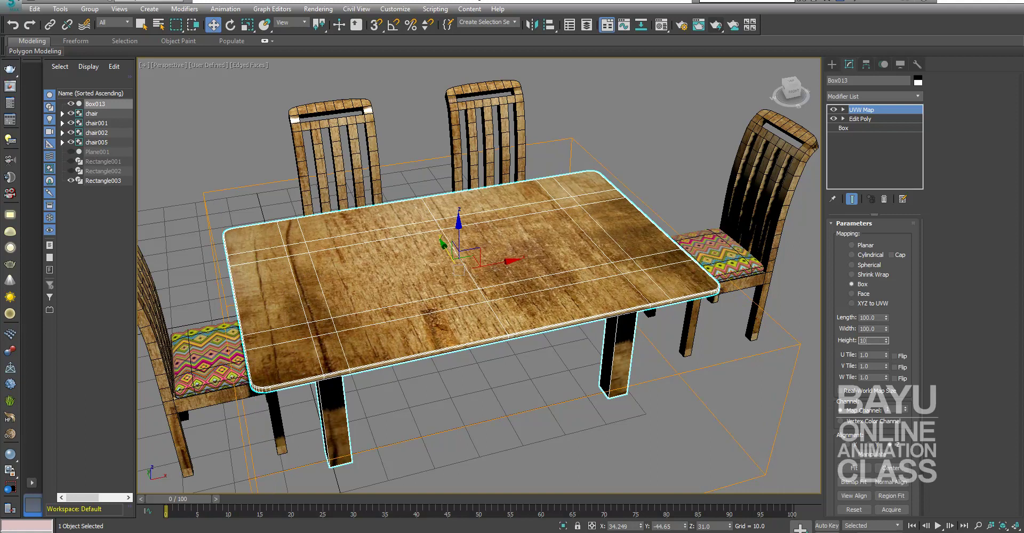
key("Return")
- Orbit around the table to check the wood mapping, then start a production render
scroll(596, 315, "down", 4)
middle_click_drag(539, 395, 531, 393, "alt")
scroll(533, 393, "up", 8)
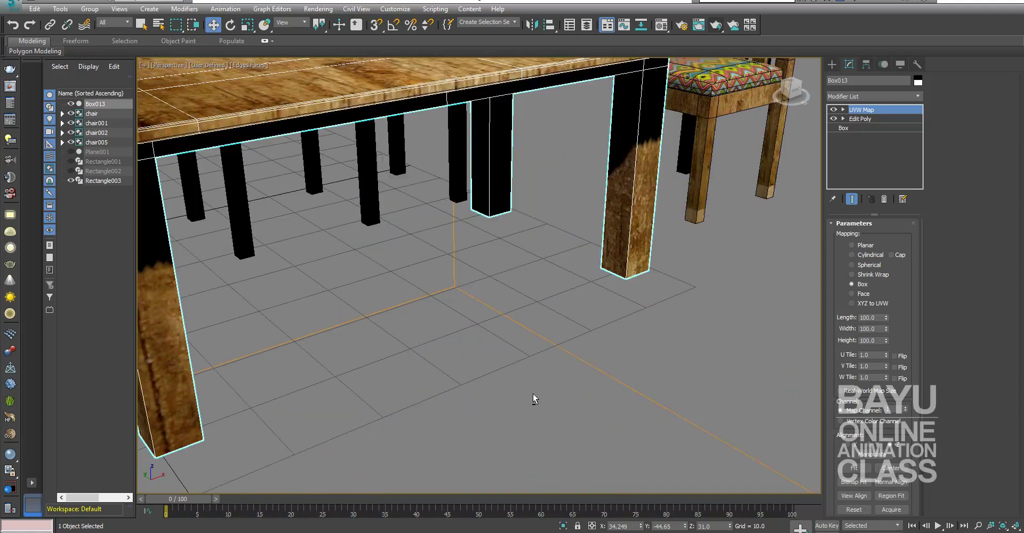
mouse_move(504, 237)
middle_mouse_down("alt")
mouse_move(617, 373)
mouse_move(549, 392)
middle_mouse_up("alt")
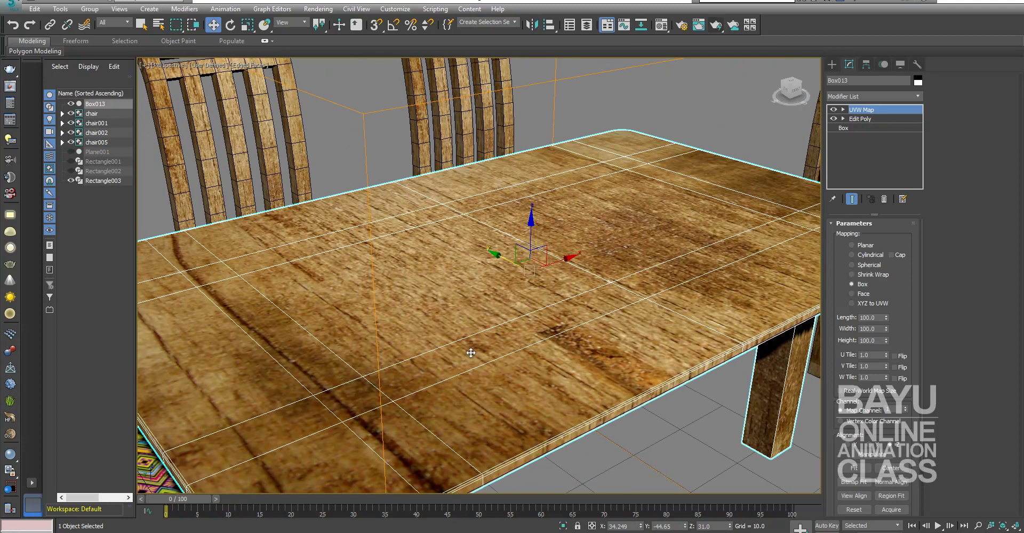
scroll(549, 392, "down", 2)
scroll(528, 383, "down", 2)
scroll(510, 375, "down", 2)
scroll(507, 374, "down", 2)
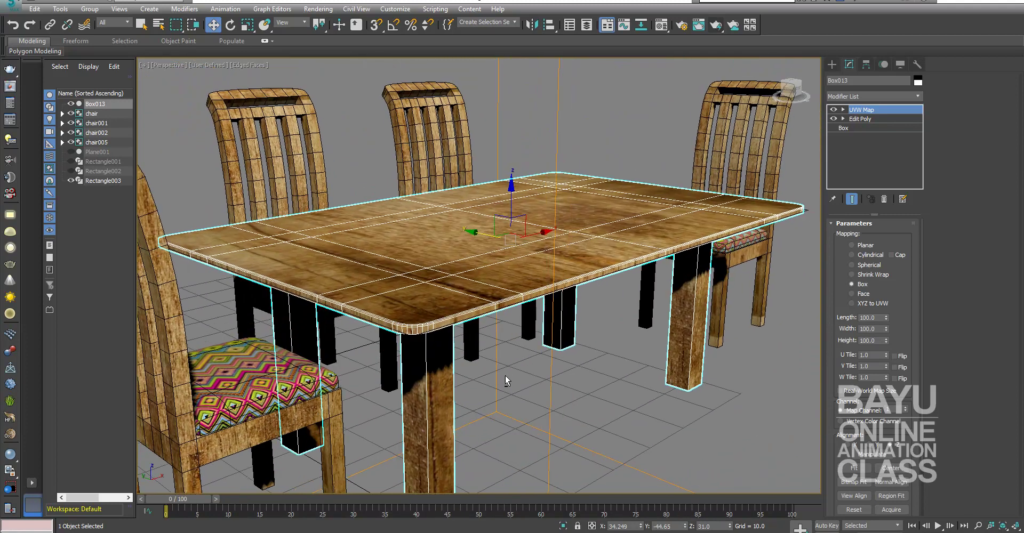
scroll(507, 376, "down", 2)
mouse_move(549, 393)
middle_mouse_down("alt")
mouse_move(571, 413)
mouse_move(560, 390)
mouse_move(529, 395)
mouse_move(532, 424)
mouse_move(624, 406)
mouse_move(565, 373)
mouse_move(596, 367)
middle_mouse_up("alt")
key("w")
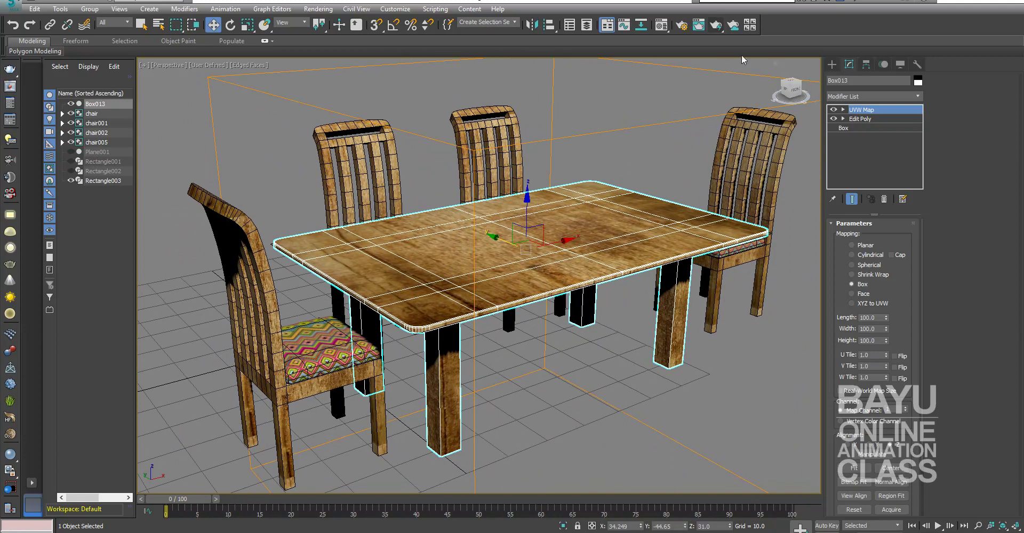
left_click(719, 31)
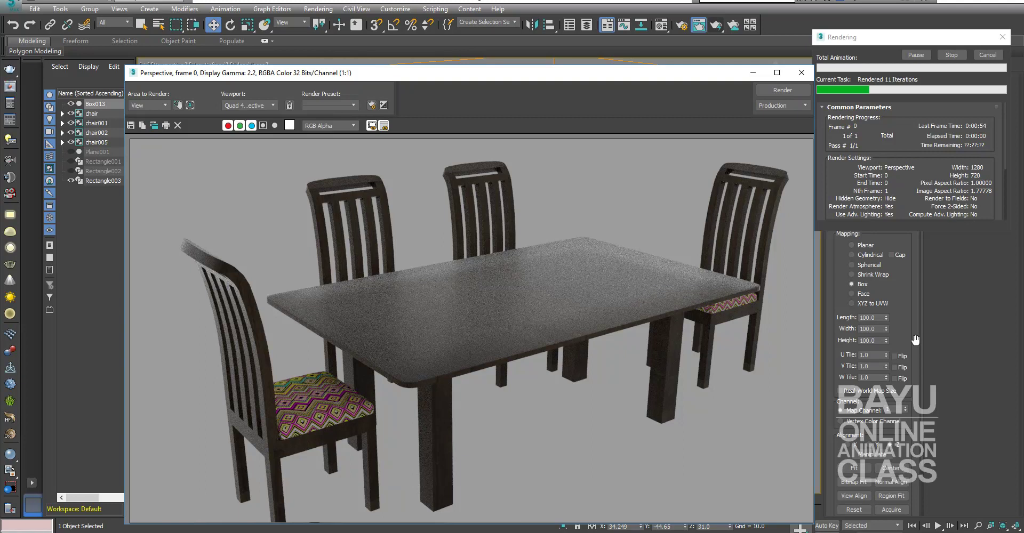
- Close the finished render's progress window and unhide the floor plane Plane001
left_click(987, 55)
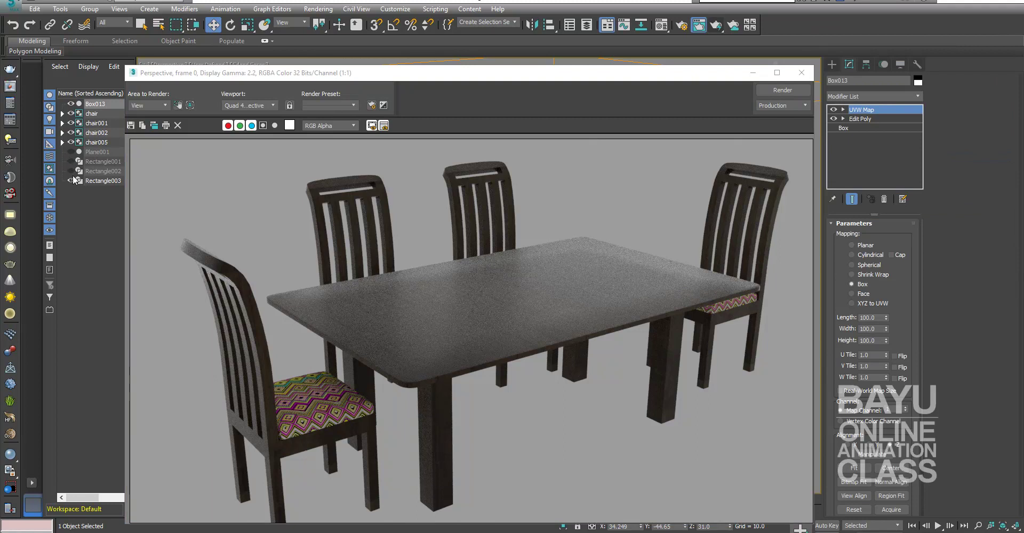
left_click(71, 152)
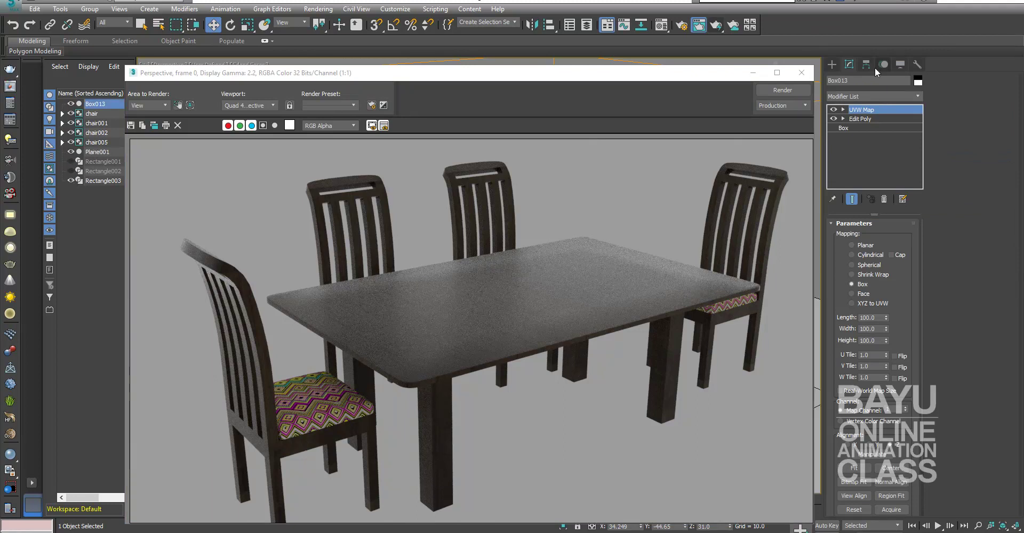
- Re-render the table and chairs on the floor, then close the rendering progress window
left_click(768, 91)
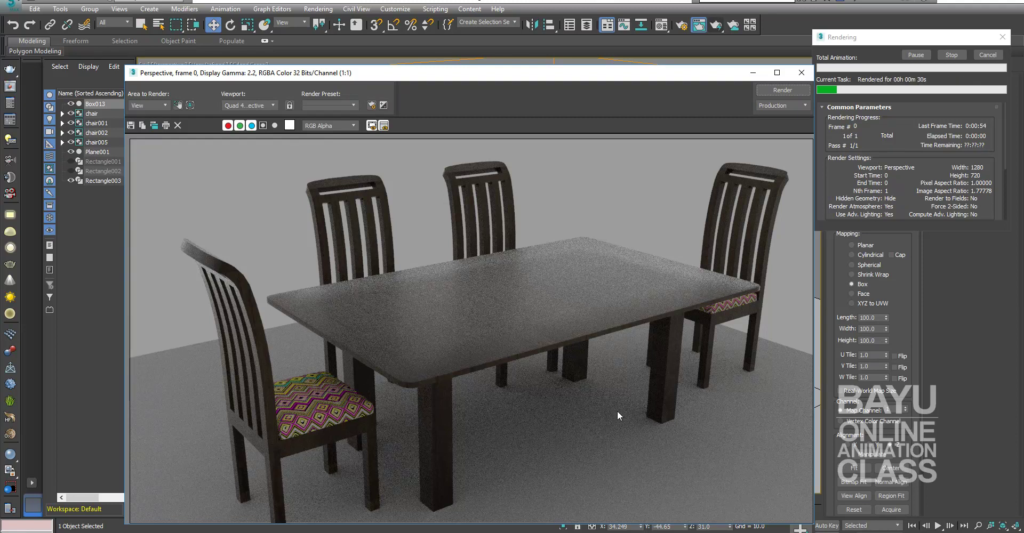
left_click(988, 55)
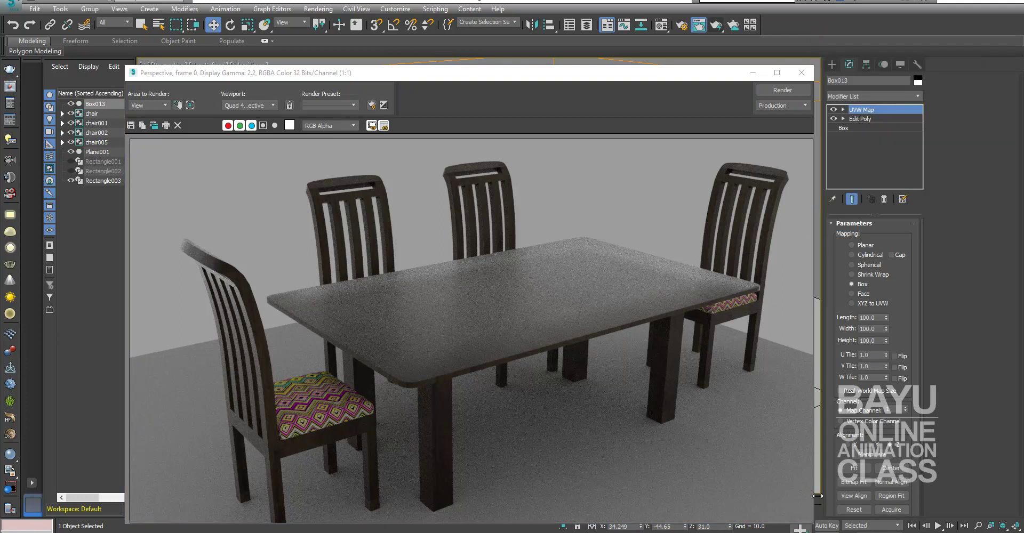